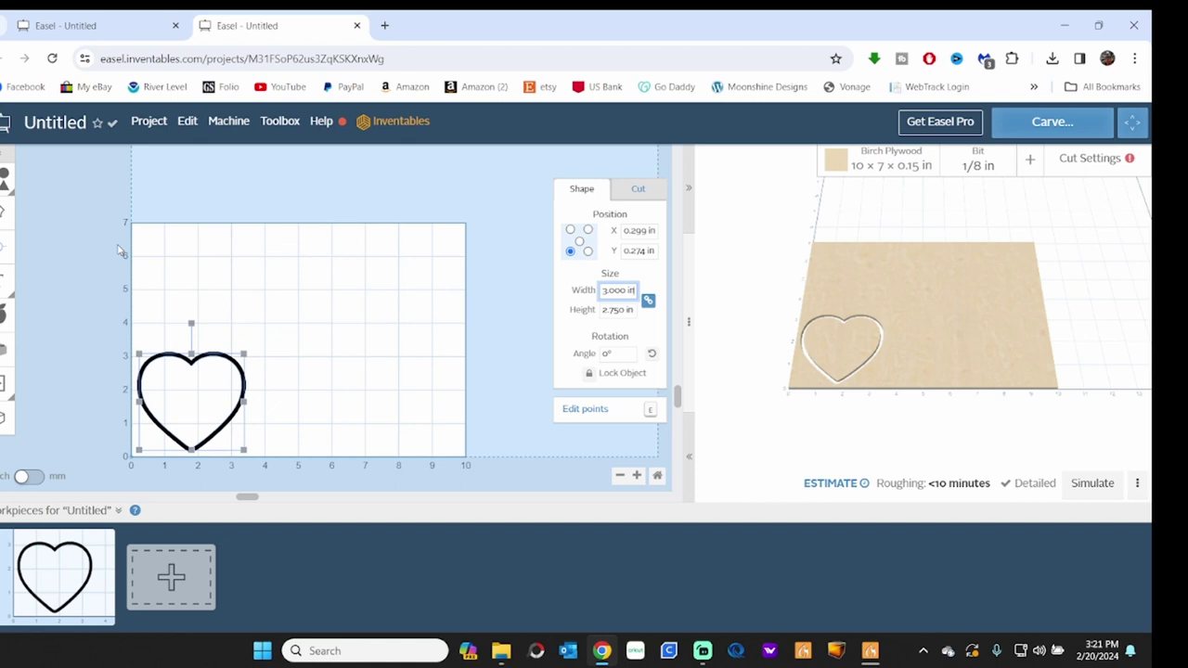
# View the symbol designs in the Design Library without adding one.
pyautogui.click(103, 275)
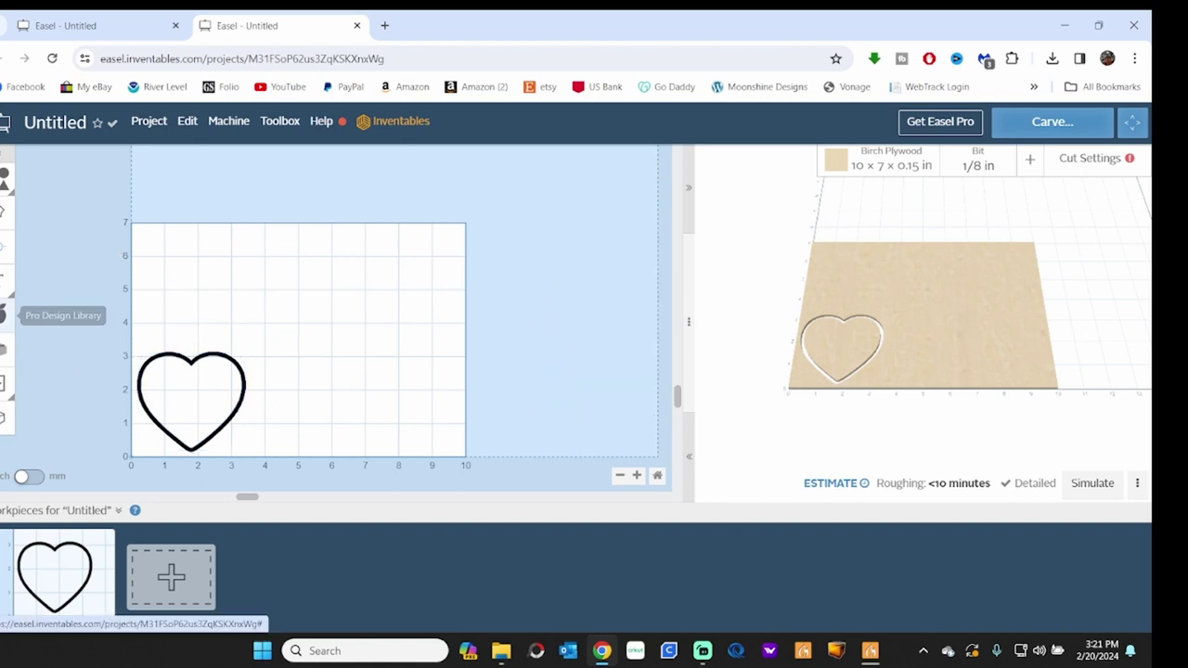
pyautogui.click(4, 315)
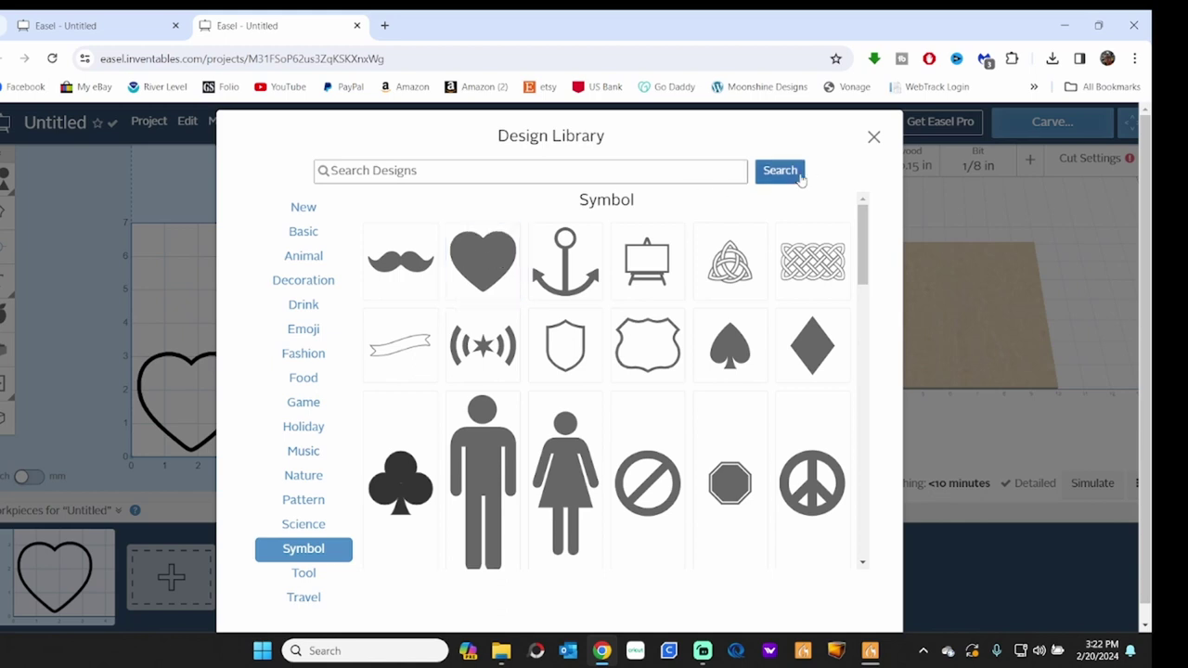
pyautogui.click(873, 136)
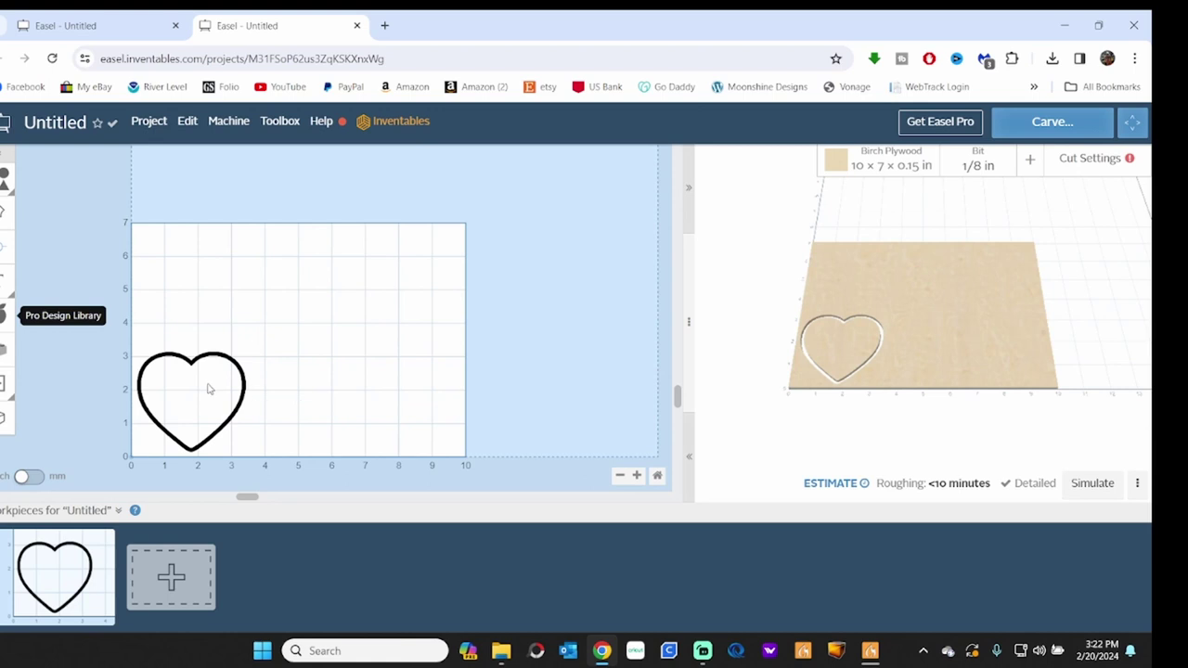
# Set the heart's cut path to clear out a pocket.
pyautogui.click(217, 363)
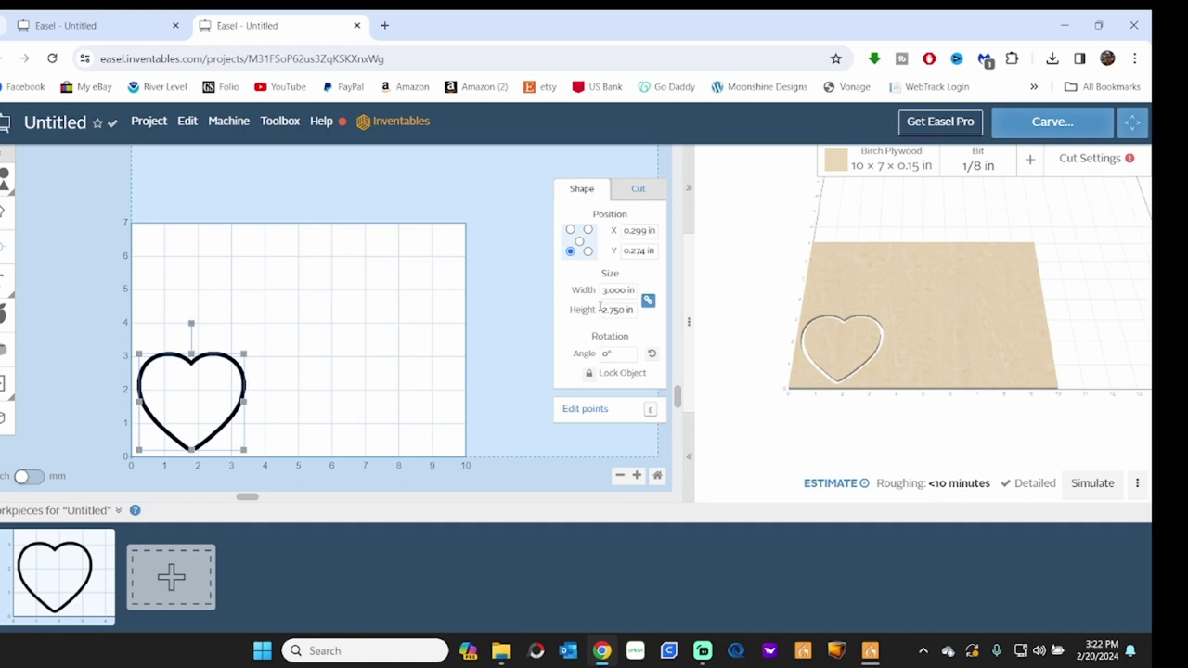
pyautogui.click(637, 189)
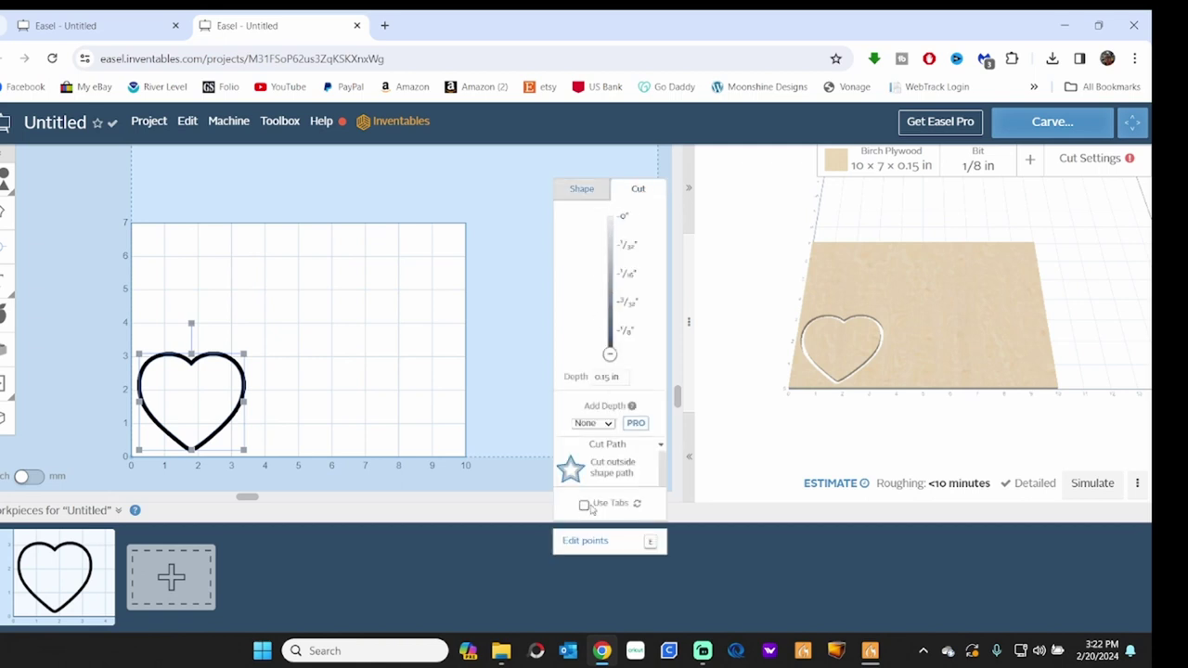
pyautogui.click(617, 467)
pyautogui.click(616, 468)
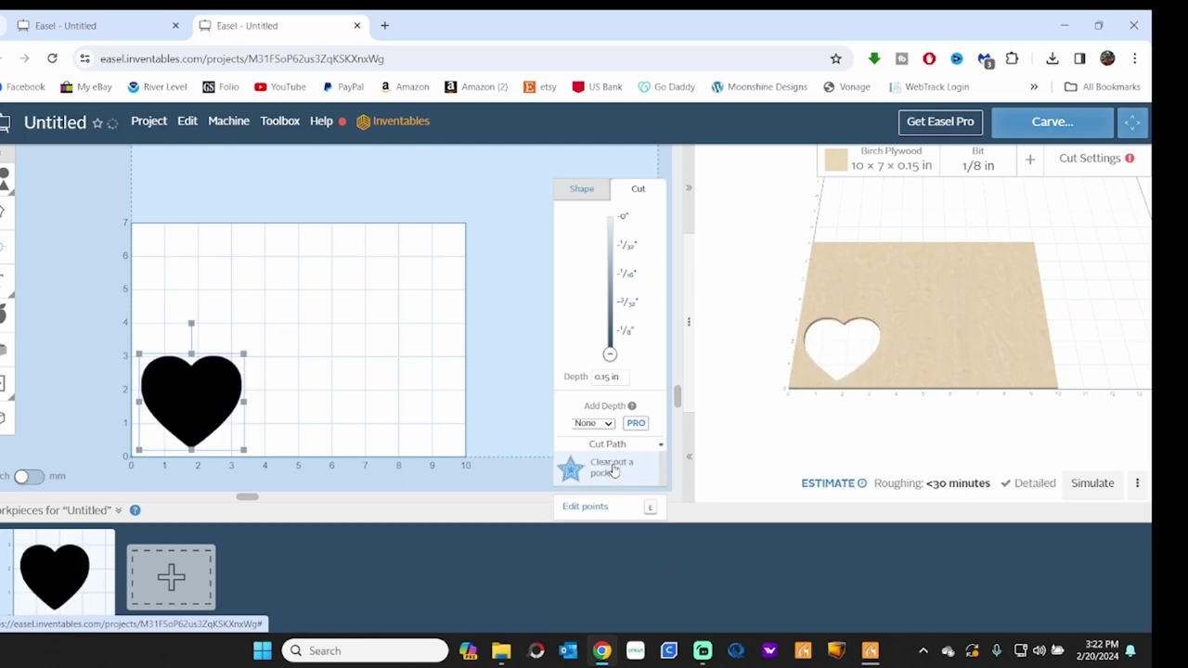
# Set the material type to Pine and its thickness to 0.75 in.
pyautogui.click(879, 169)
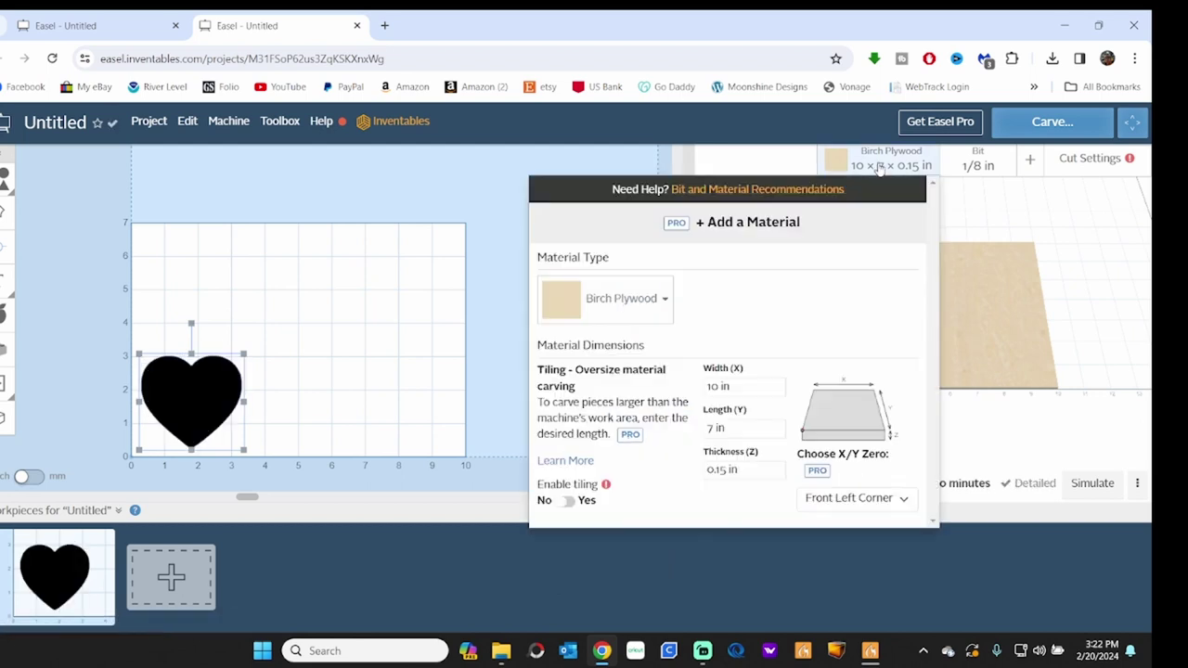
pyautogui.click(660, 303)
pyautogui.scroll(-5, 623, 365)
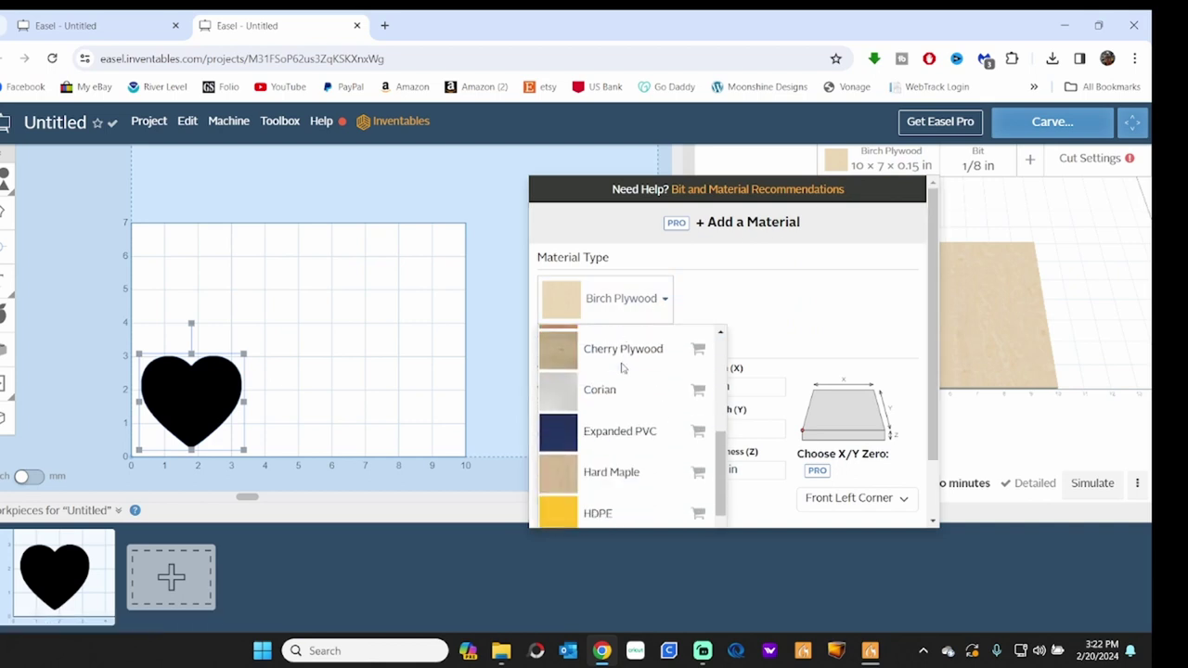
pyautogui.scroll(-5, 622, 368)
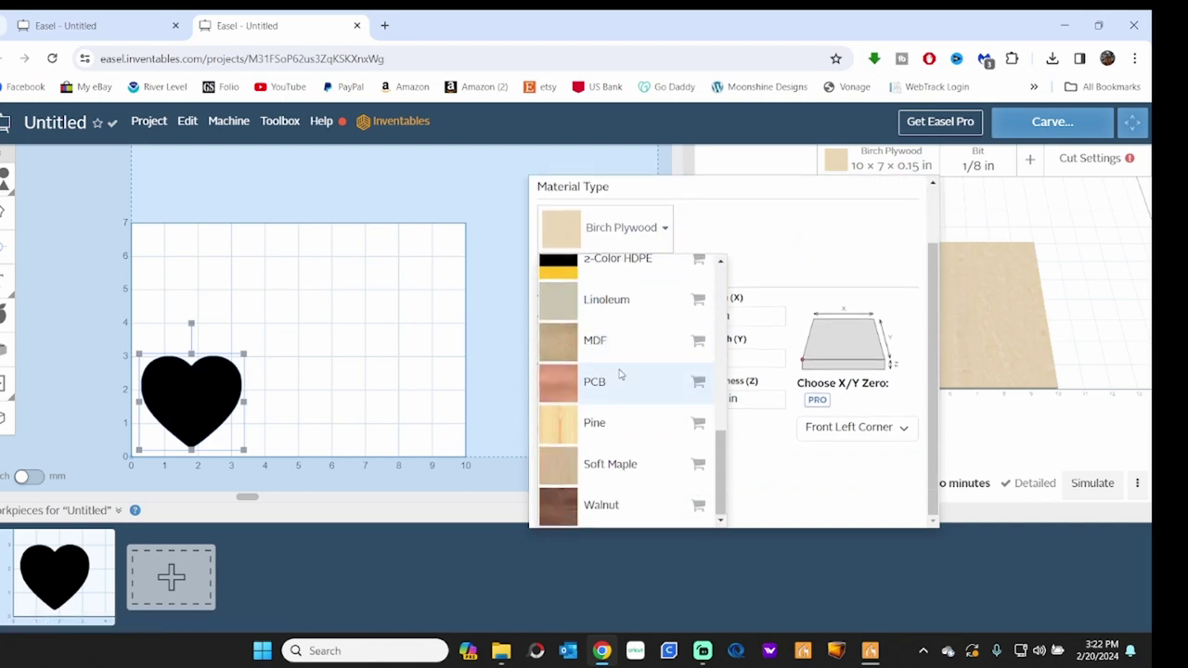
pyautogui.click(577, 425)
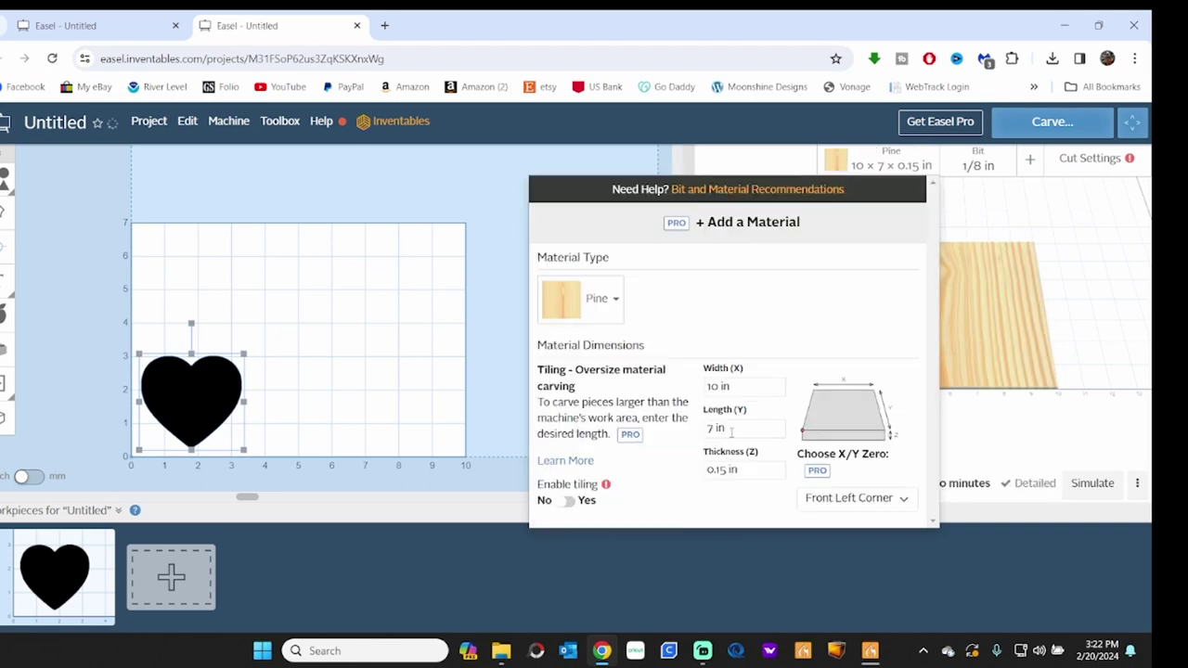
pyautogui.click(743, 471)
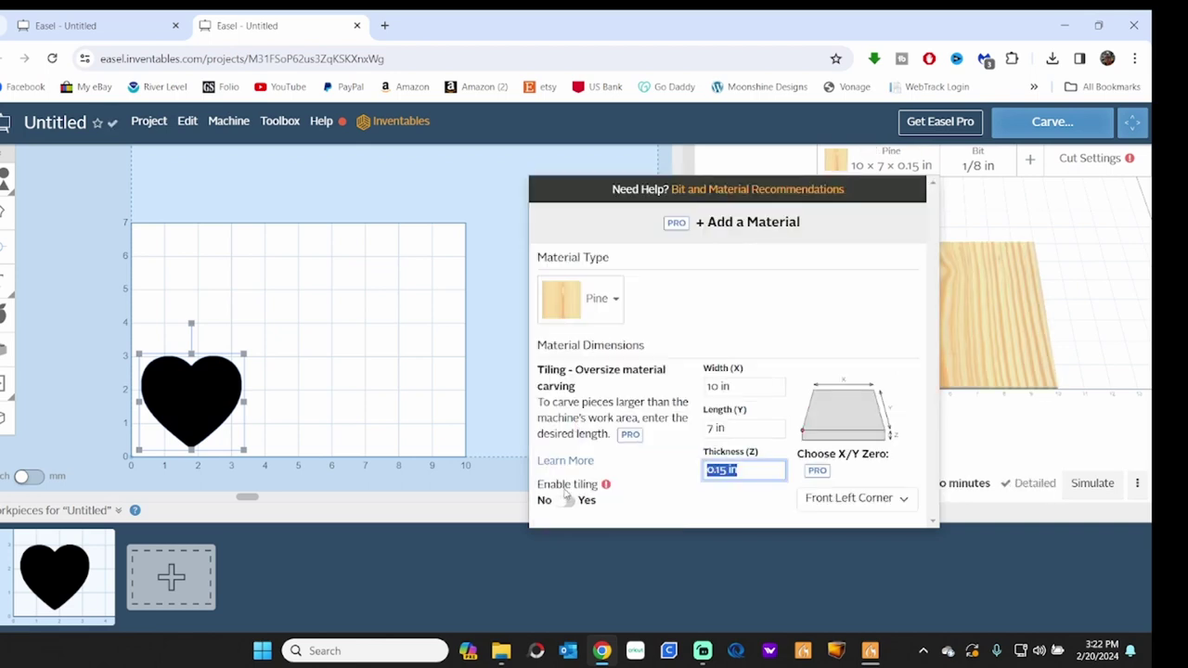
pyautogui.write('.75')
pyautogui.press('Return')
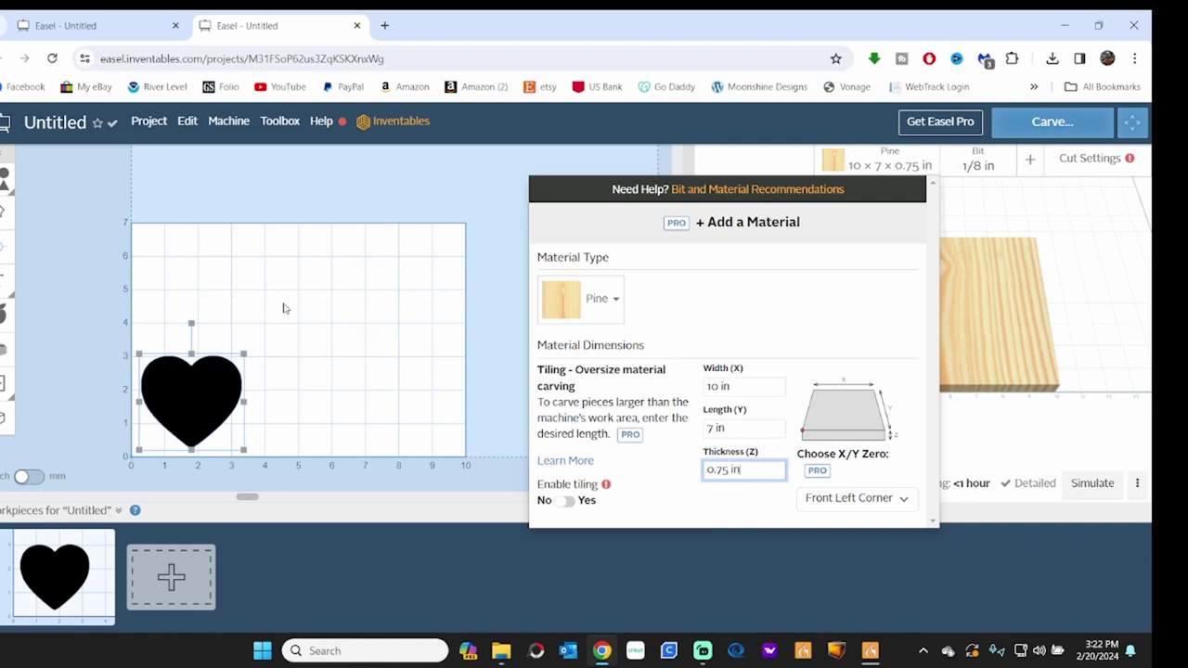
pyautogui.click(437, 250)
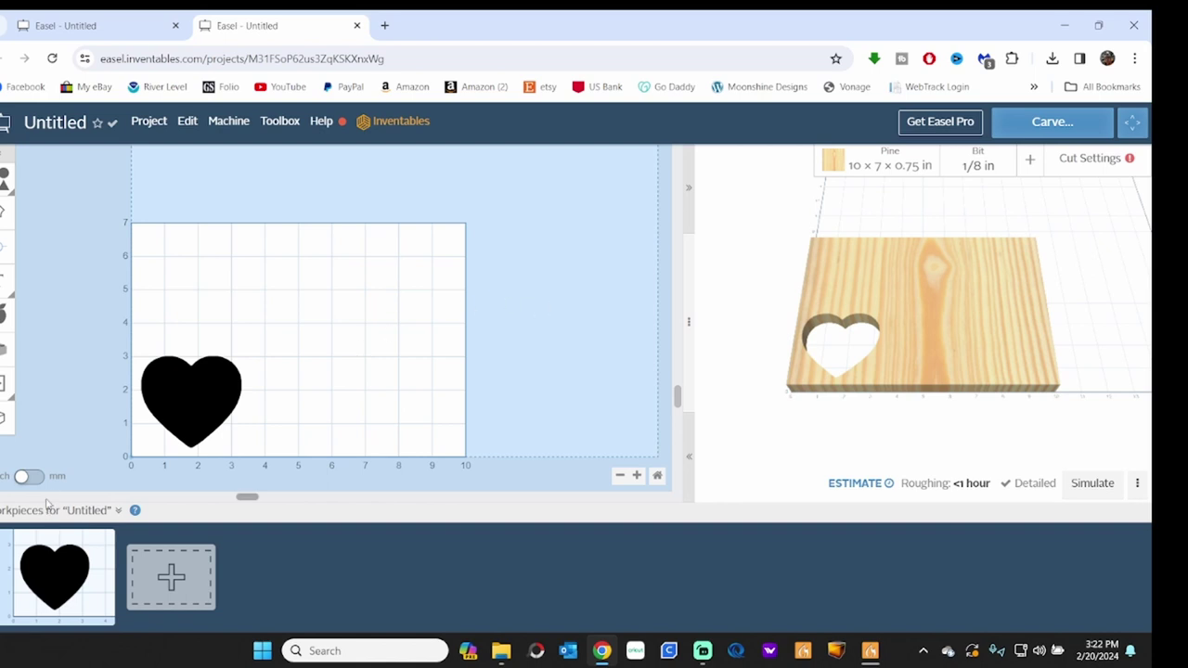
# Set the heart pocket's cut depth to 0.15 in.
pyautogui.click(232, 394)
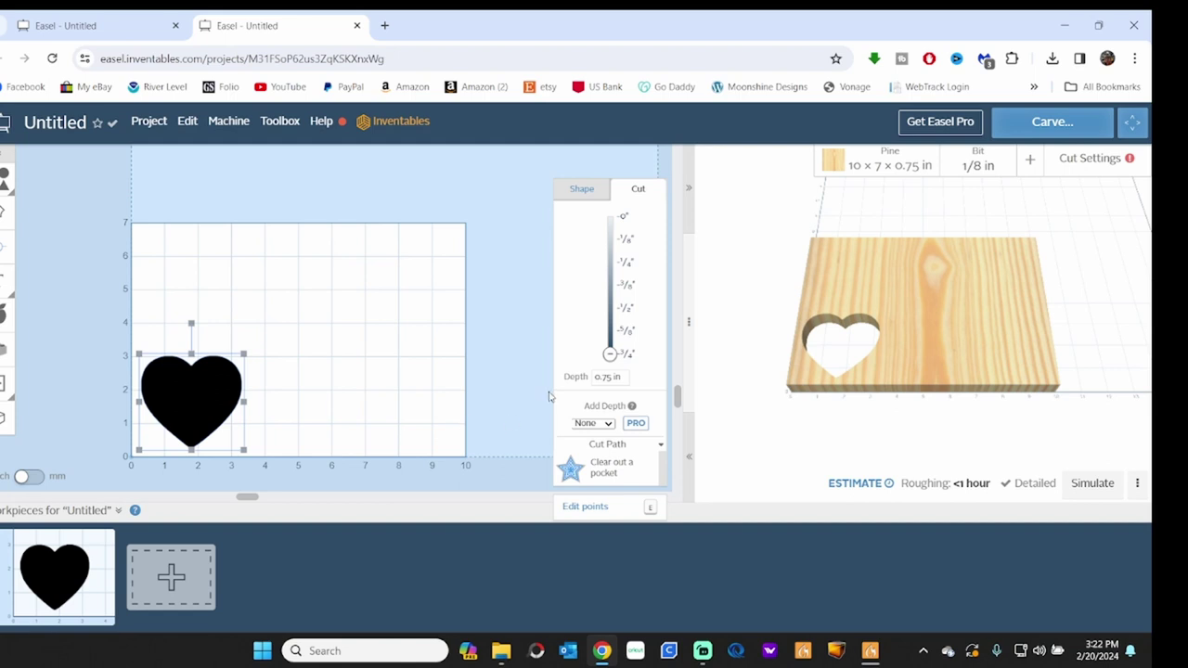
pyautogui.click(625, 376)
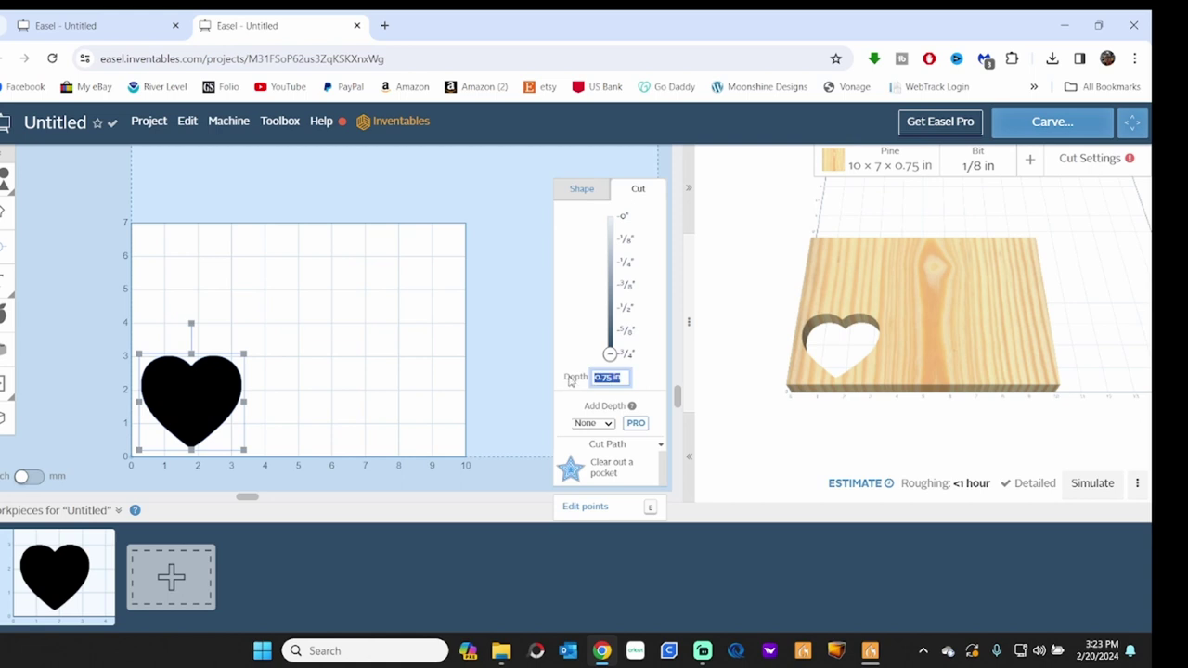
pyautogui.write('15')
pyautogui.press('Return')
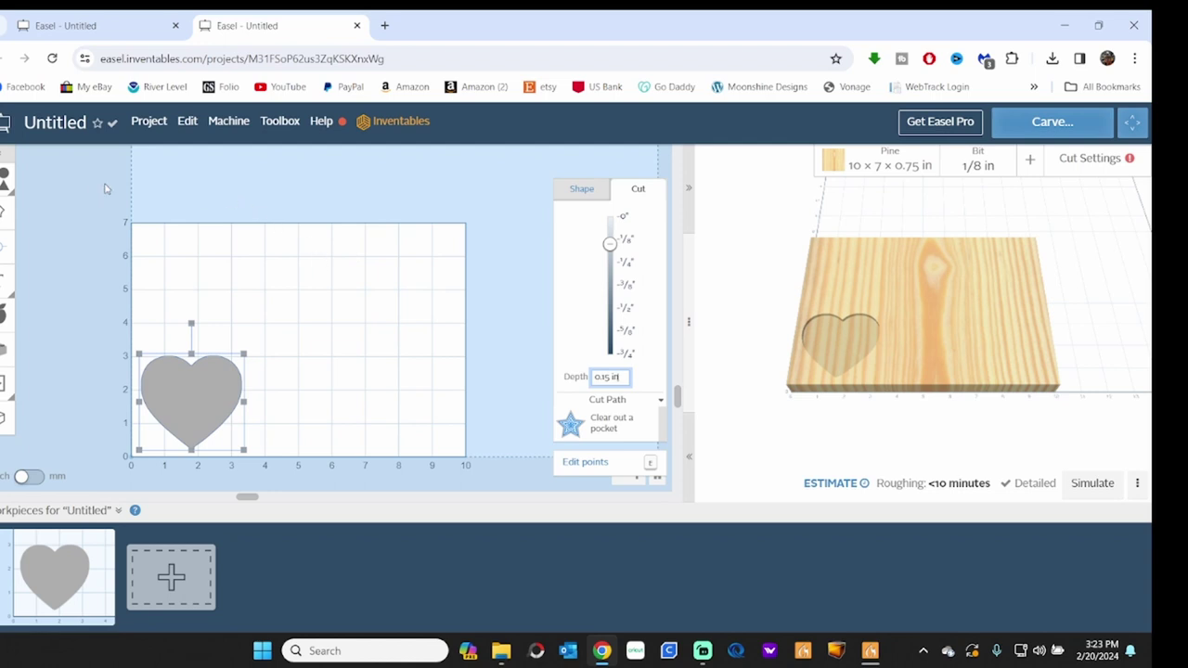
# Check the project's g-code download option and the available end mill bits, without changing the bit.
pyautogui.click(150, 122)
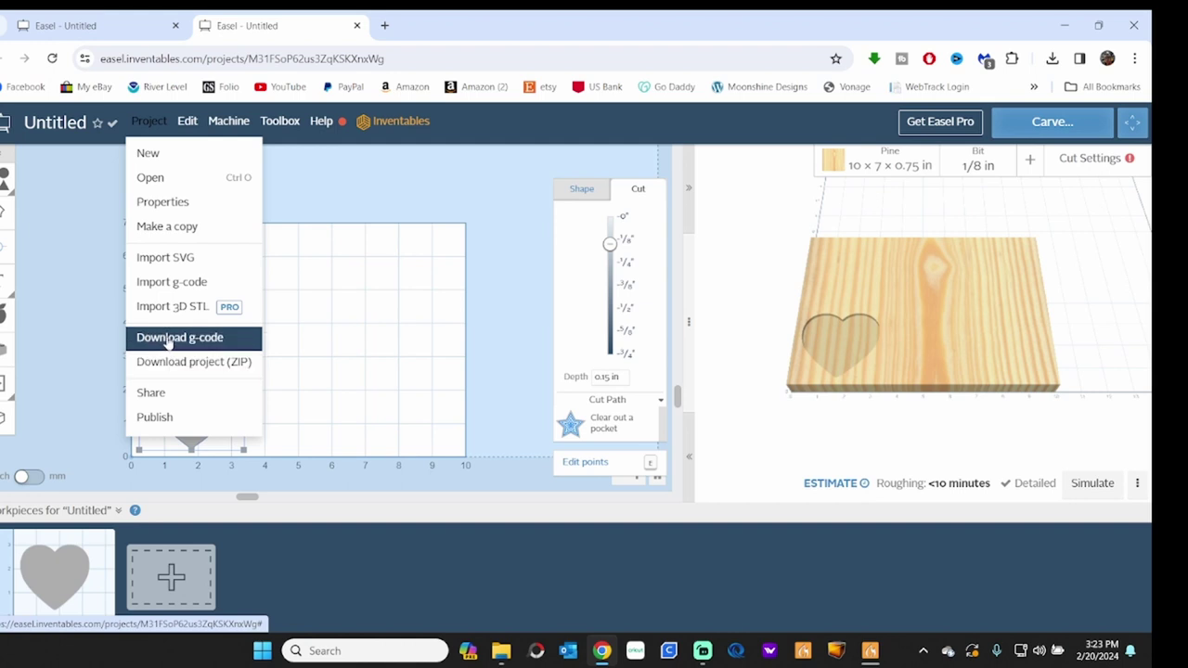
pyautogui.click(492, 191)
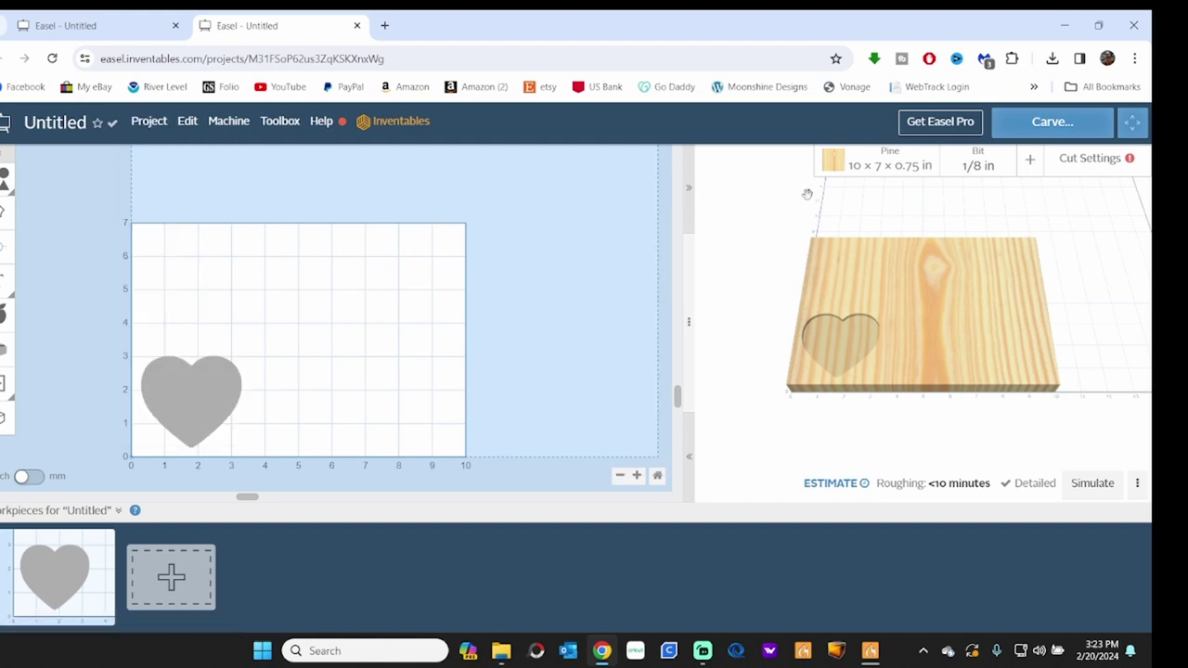
pyautogui.click(990, 162)
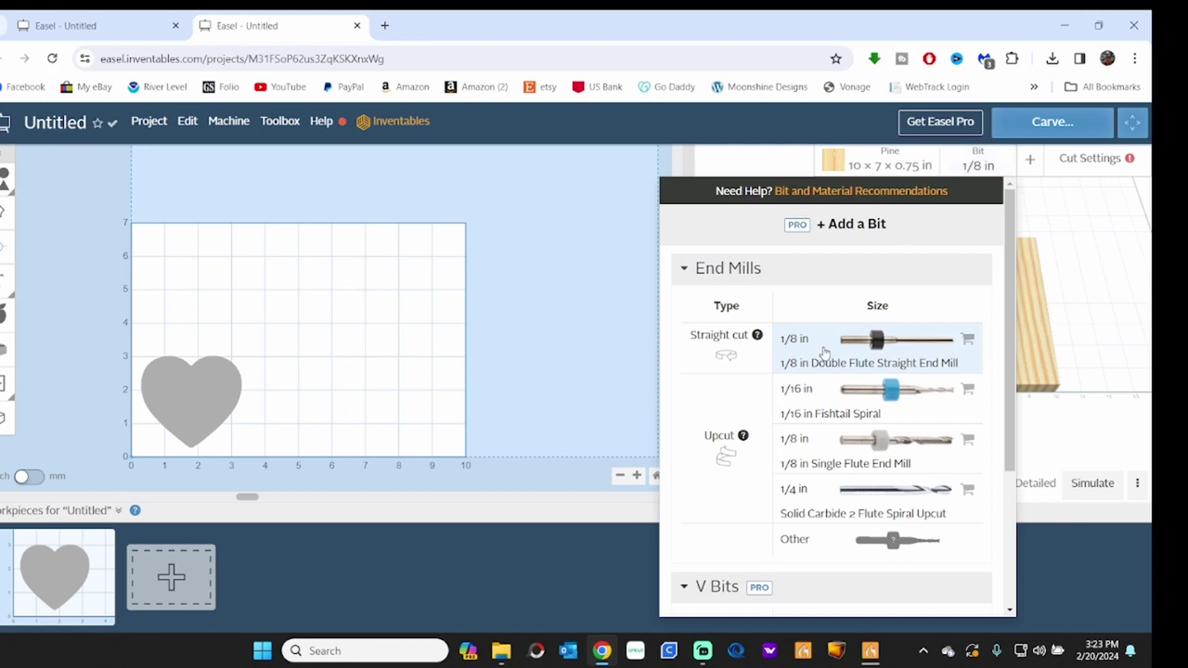
pyautogui.click(624, 270)
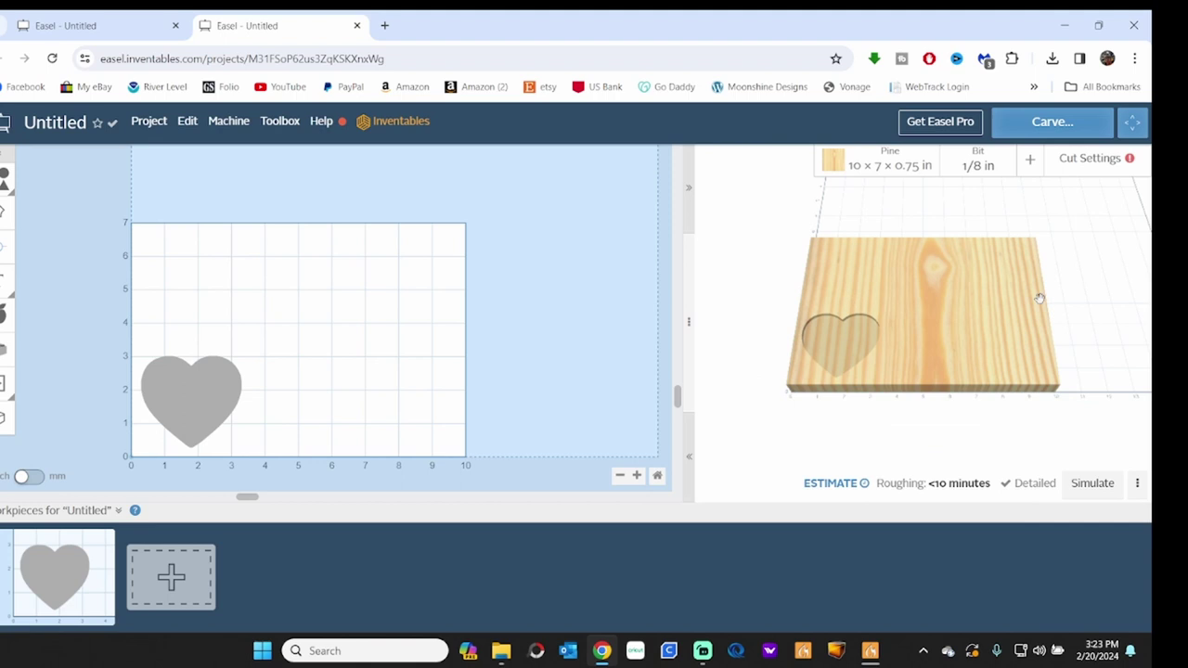
# Compare the Automatic and Manual cut settings for feed rate, plunge rate and depth per pass, leaving the mode on Automatic.
pyautogui.click(1087, 166)
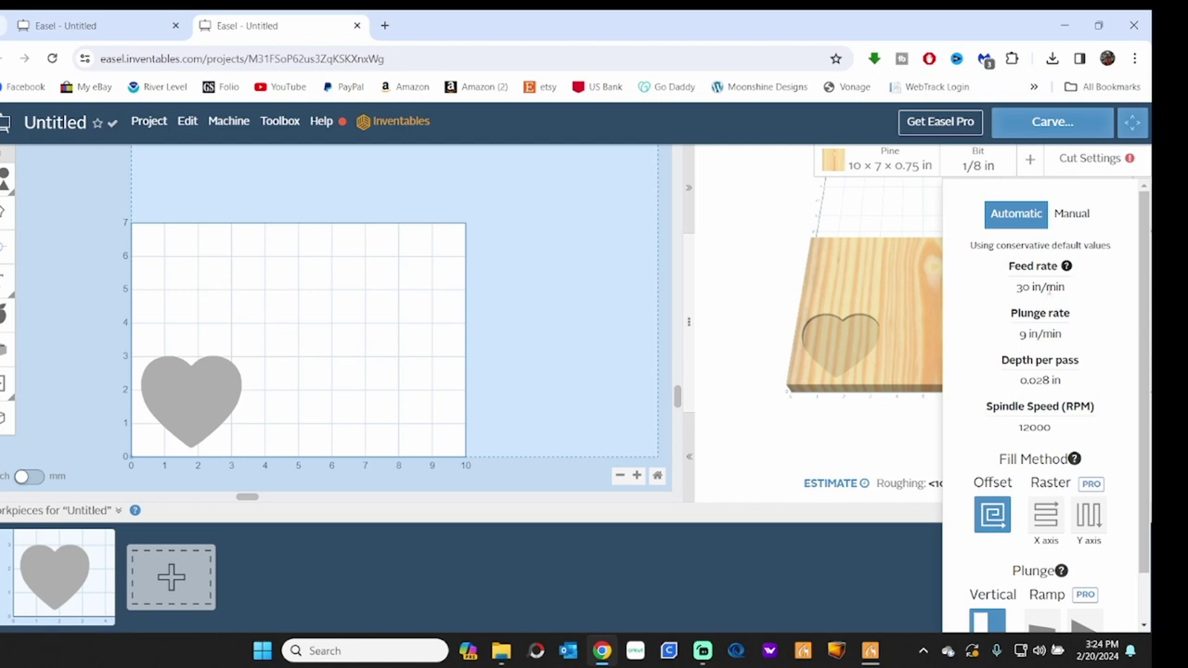
pyautogui.click(1072, 215)
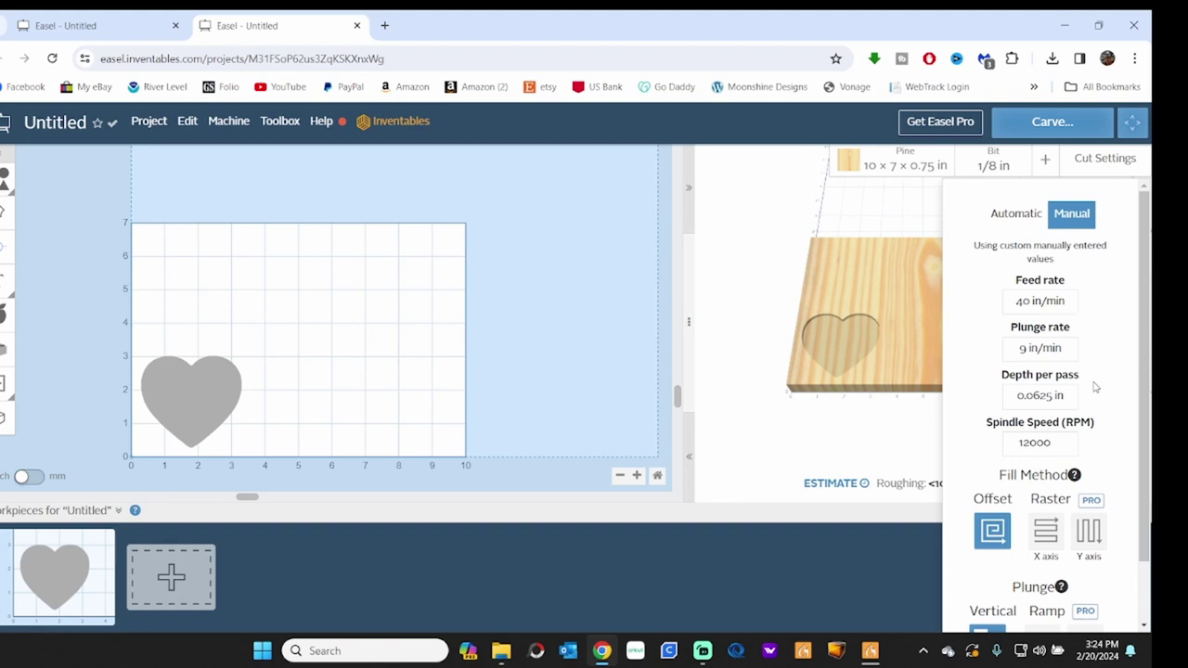
pyautogui.click(1008, 216)
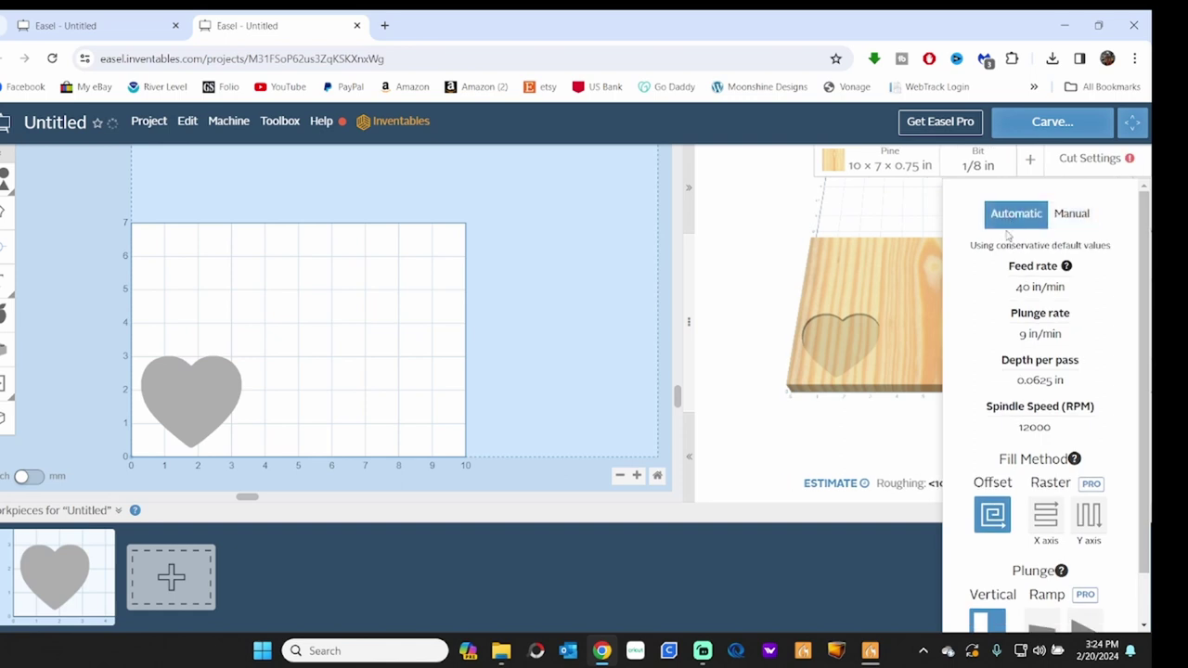
pyautogui.click(585, 309)
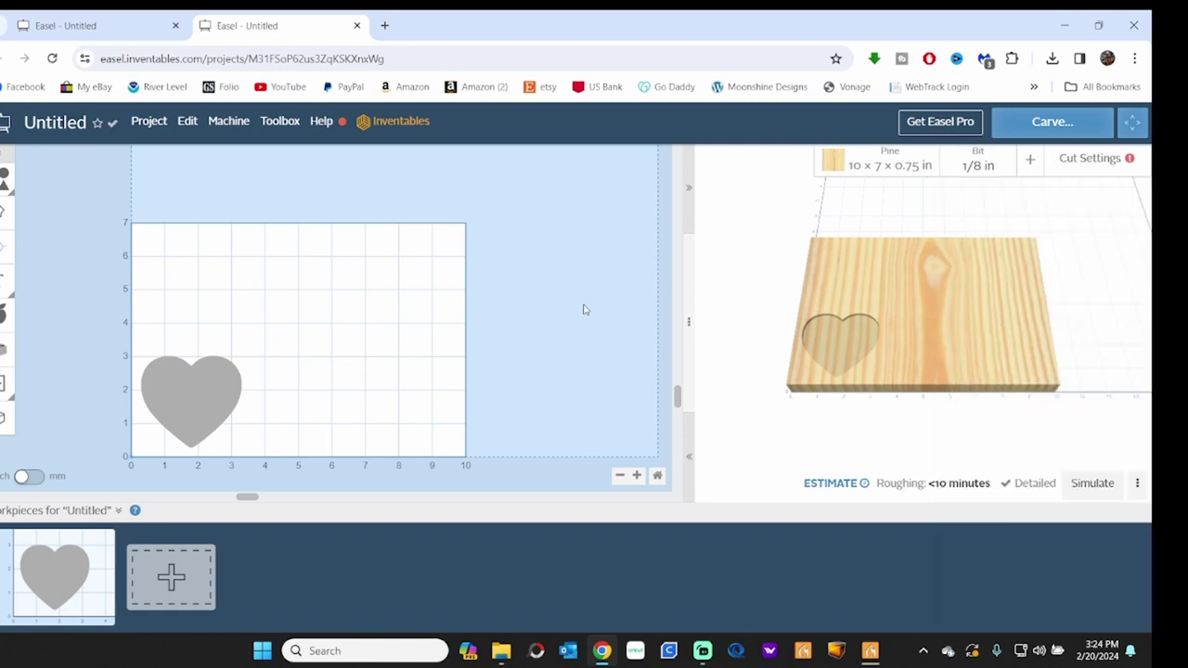
# Download the g-code for the pine heart pocket and dismiss the download list.
pyautogui.click(155, 124)
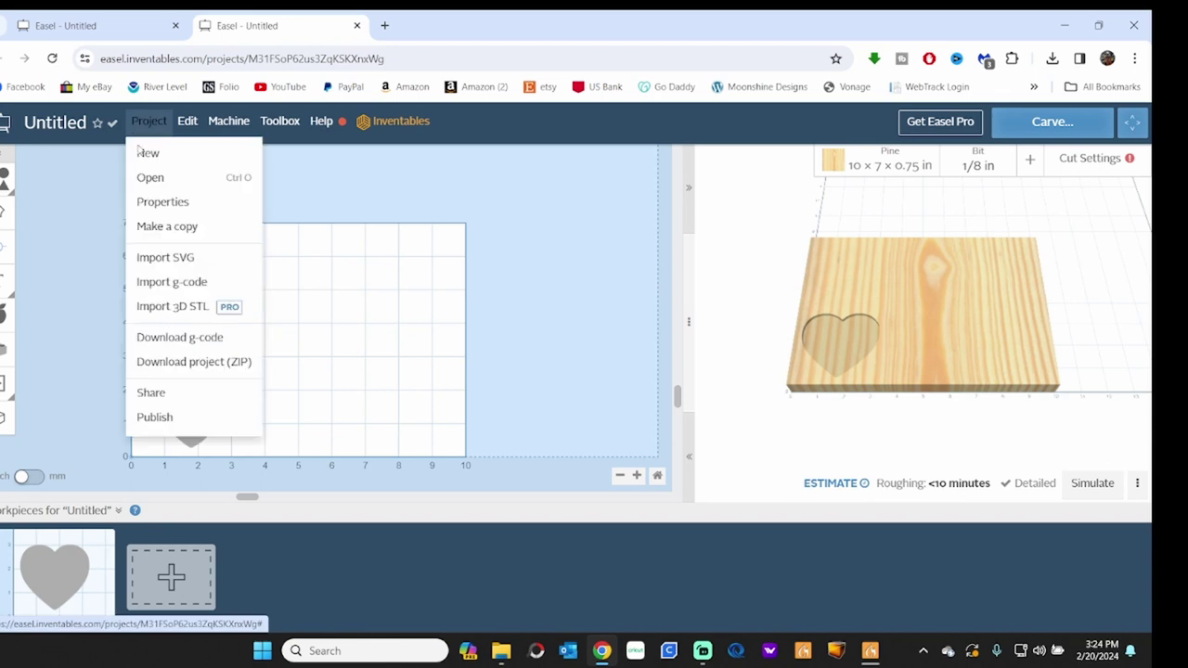
pyautogui.click(170, 341)
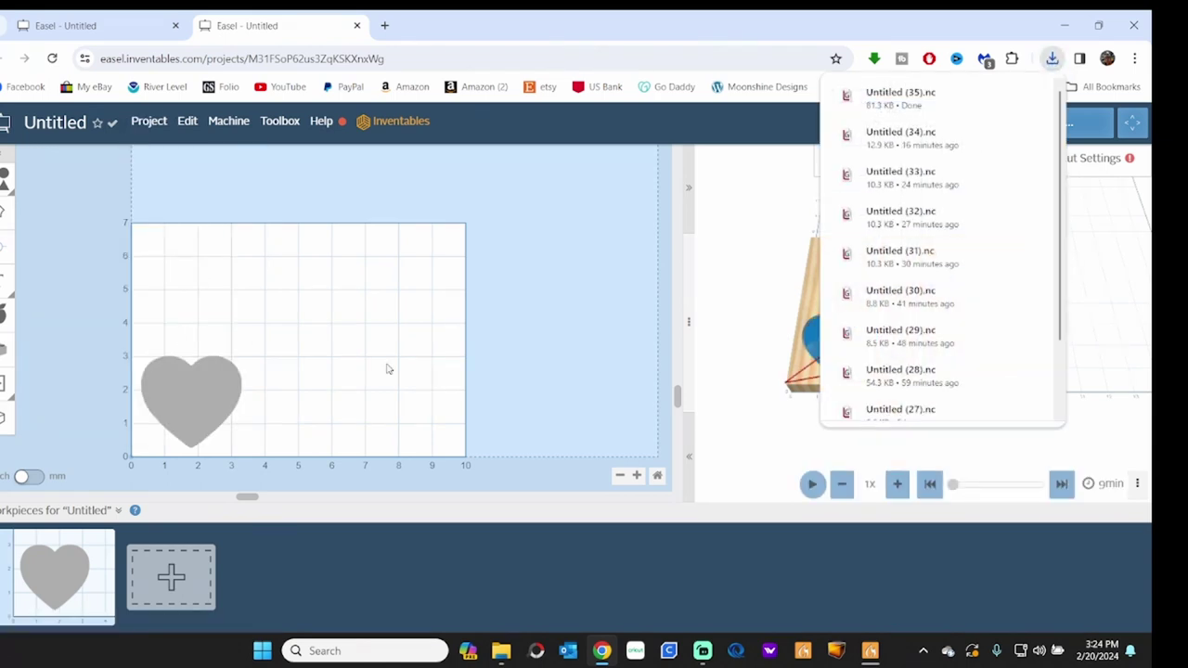
pyautogui.click(557, 300)
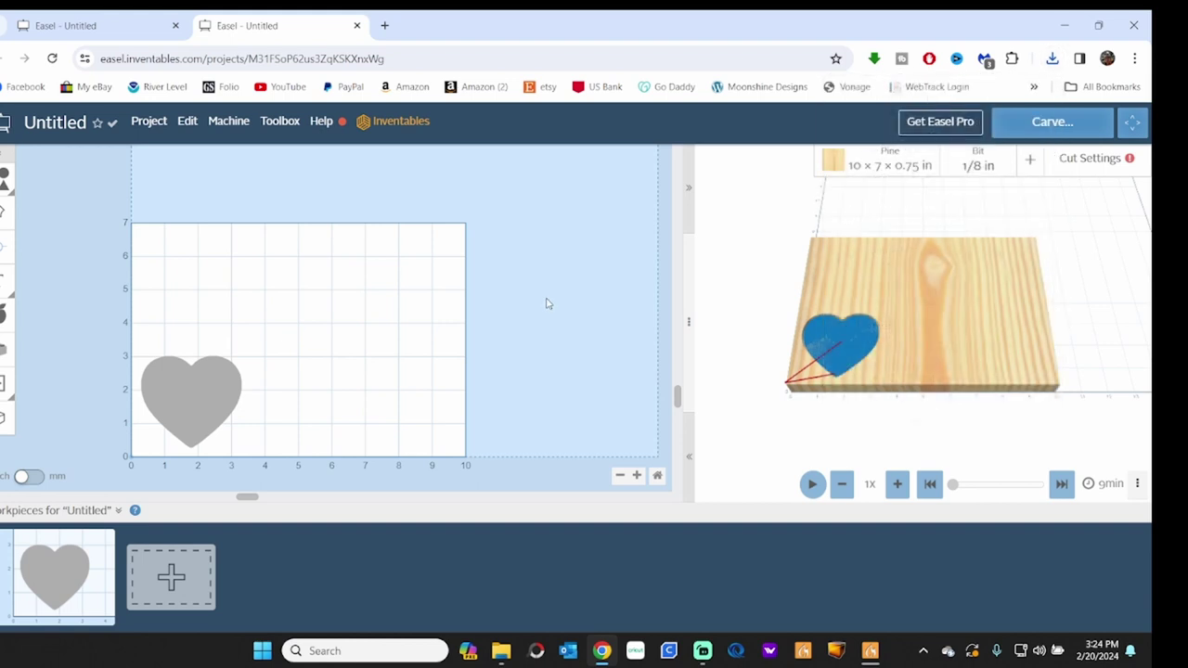
# Change the material type to Birch Plywood and its thickness to 0.16 in.
pyautogui.click(219, 400)
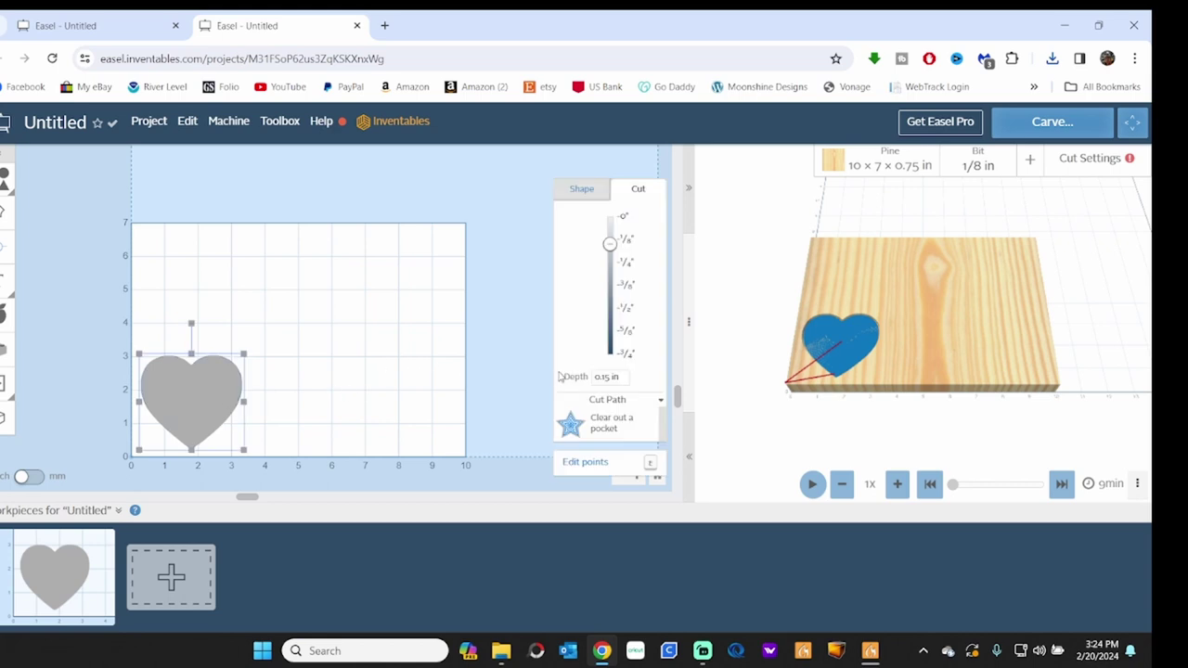
pyautogui.click(883, 169)
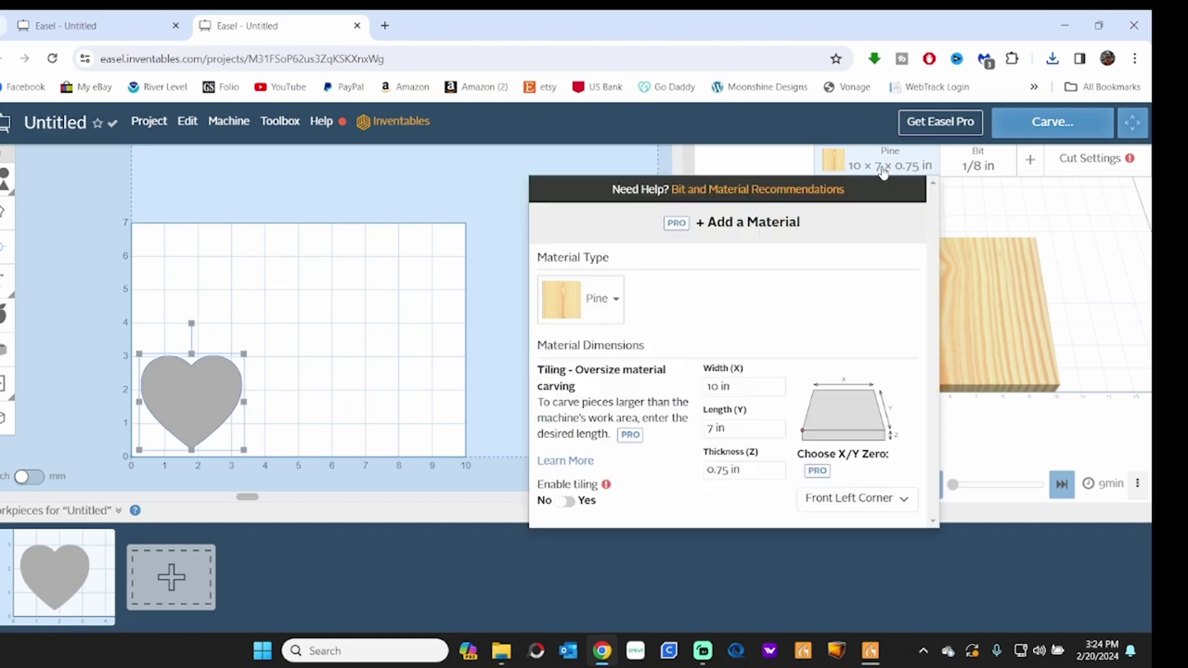
pyautogui.click(613, 301)
pyautogui.scroll(-2, 598, 403)
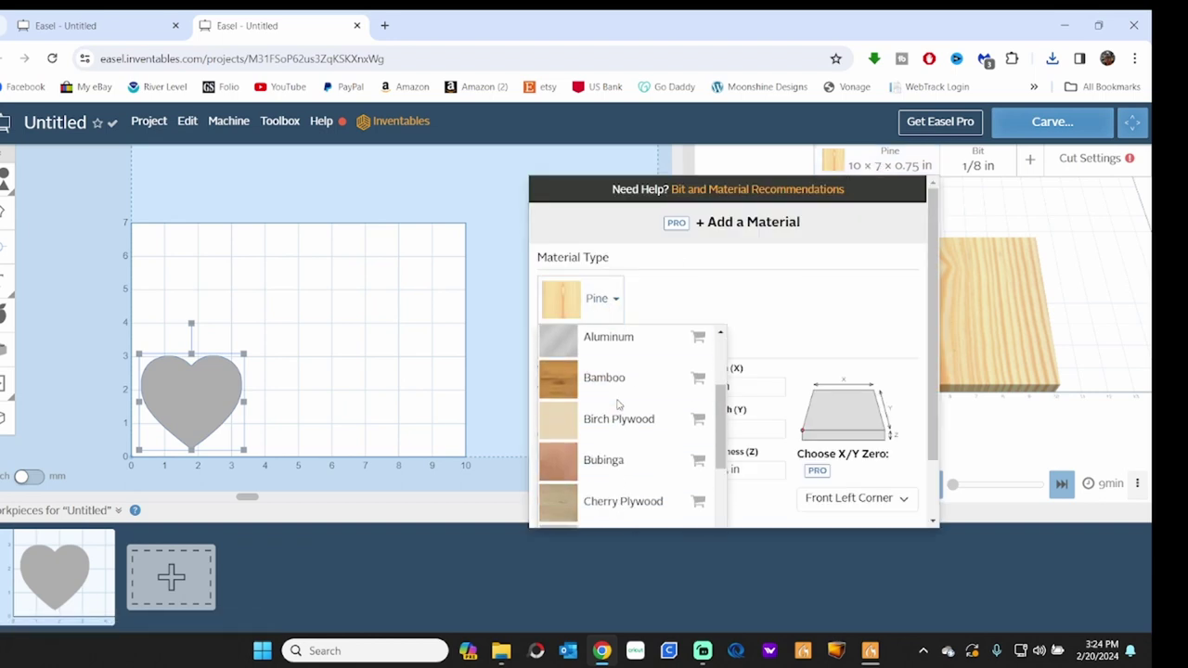
pyautogui.click(609, 418)
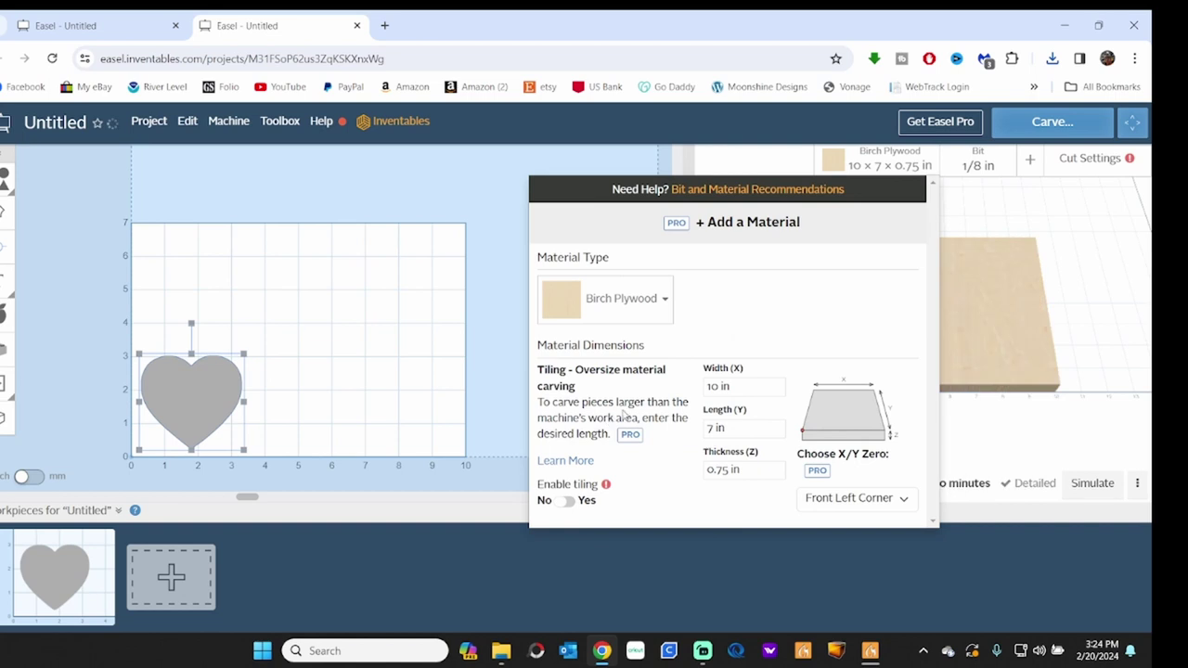
pyautogui.click(750, 475)
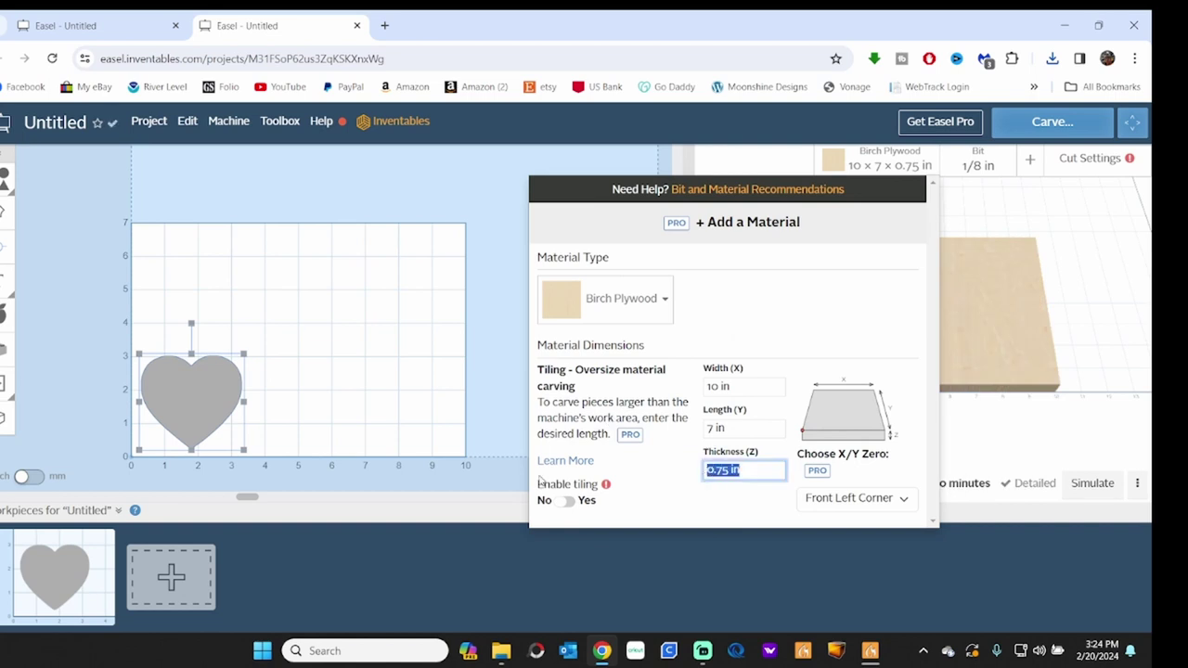
pyautogui.write('.16')
pyautogui.click(495, 371)
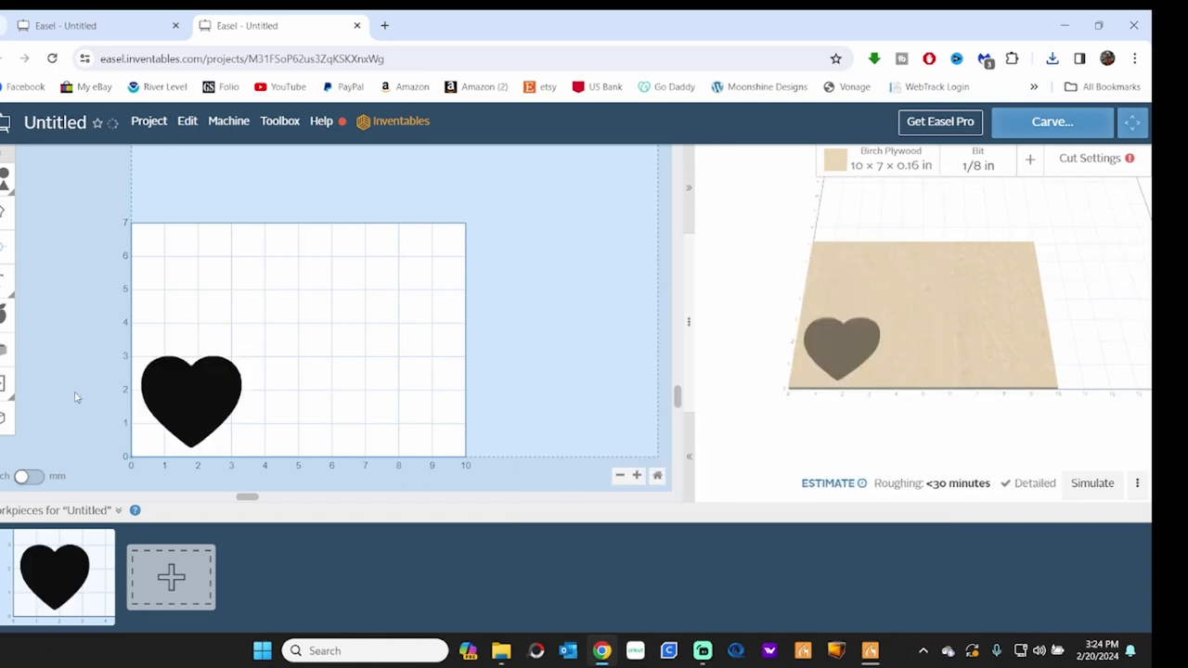
# Change the heart's cut path from clearing a pocket to cutting outside the shape path.
pyautogui.click(185, 364)
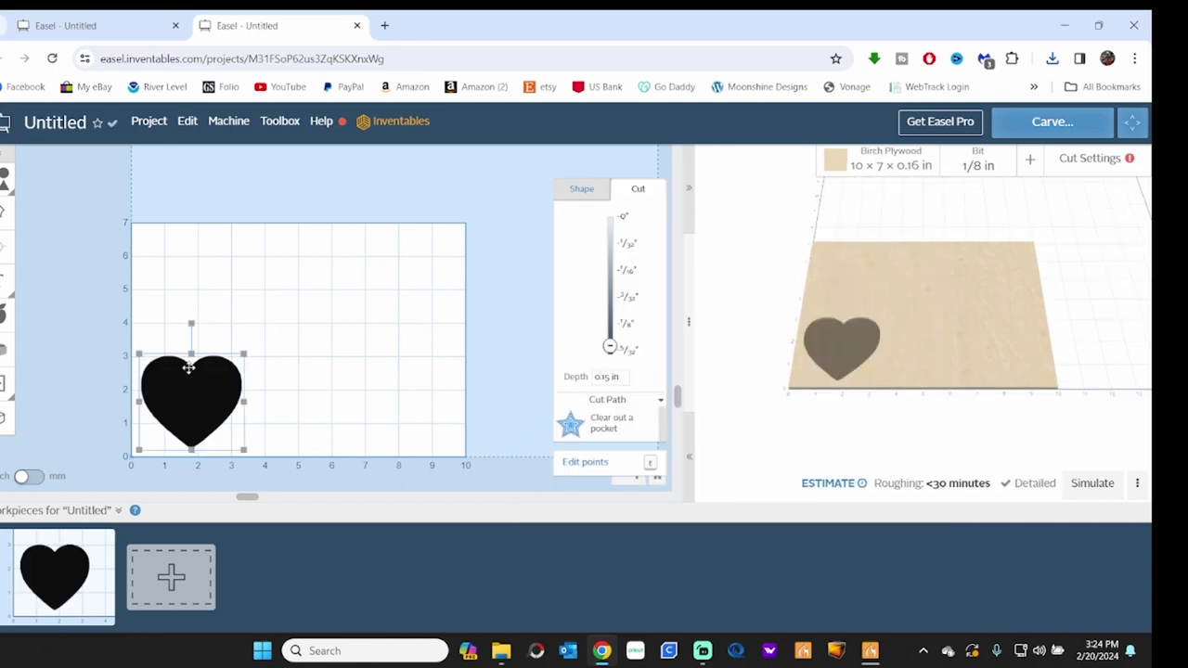
pyautogui.click(613, 426)
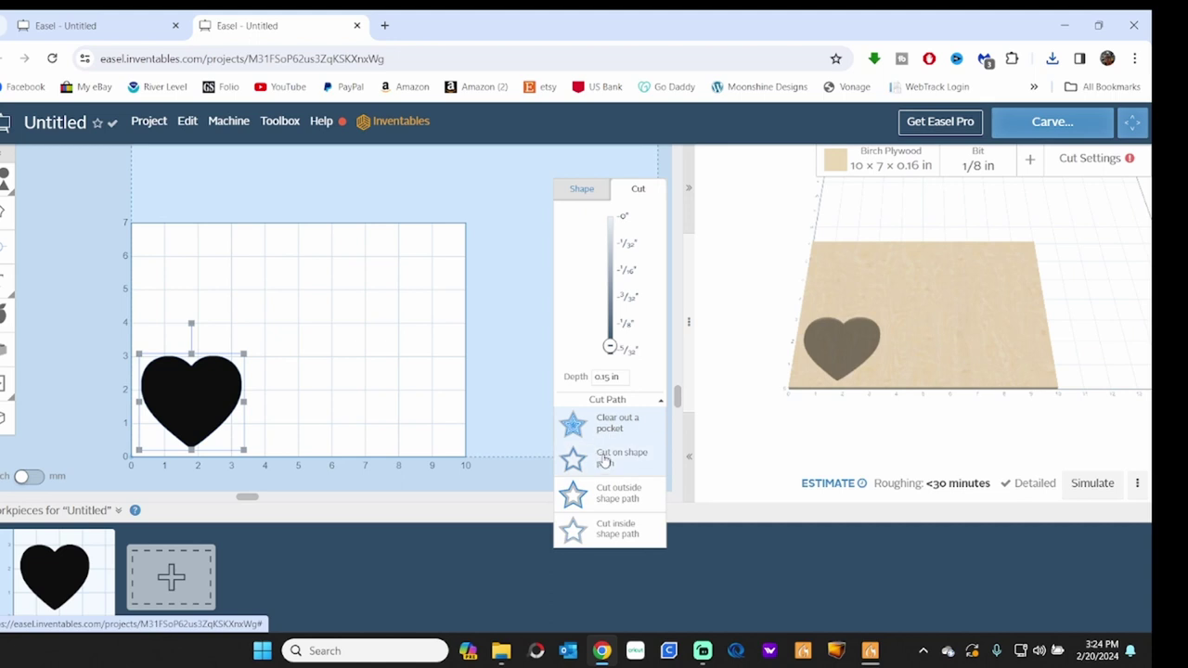
pyautogui.click(611, 492)
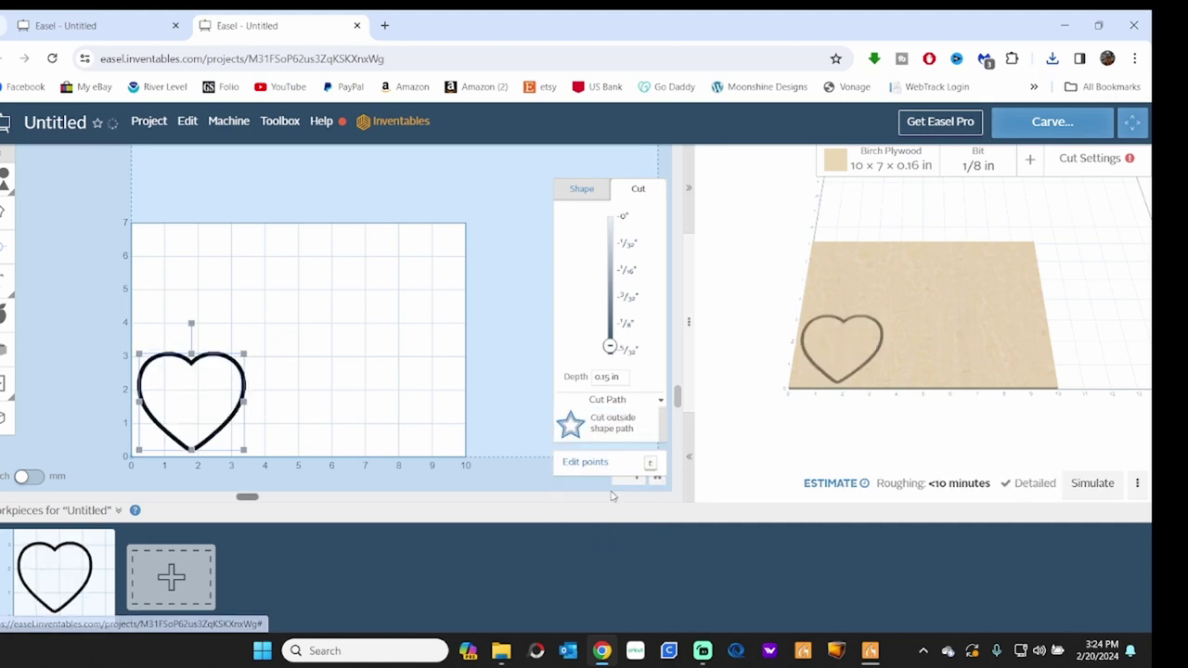
# Set the heart's width to 2.9 in with its proportions kept linked.
pyautogui.click(581, 190)
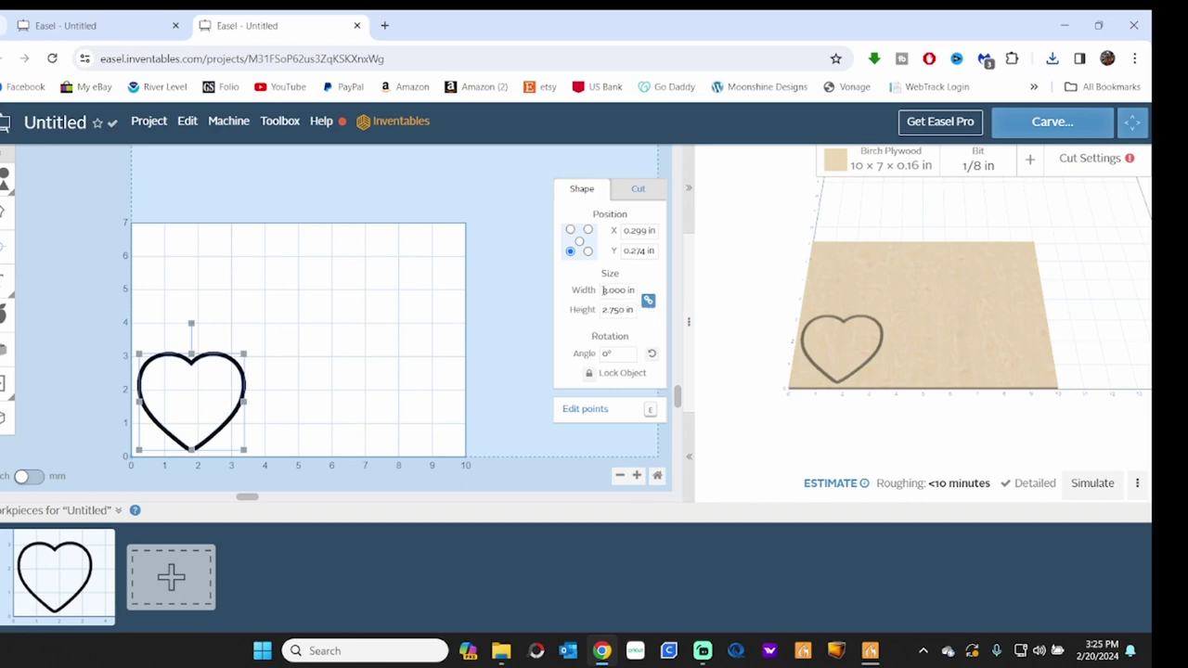
pyautogui.click(602, 290)
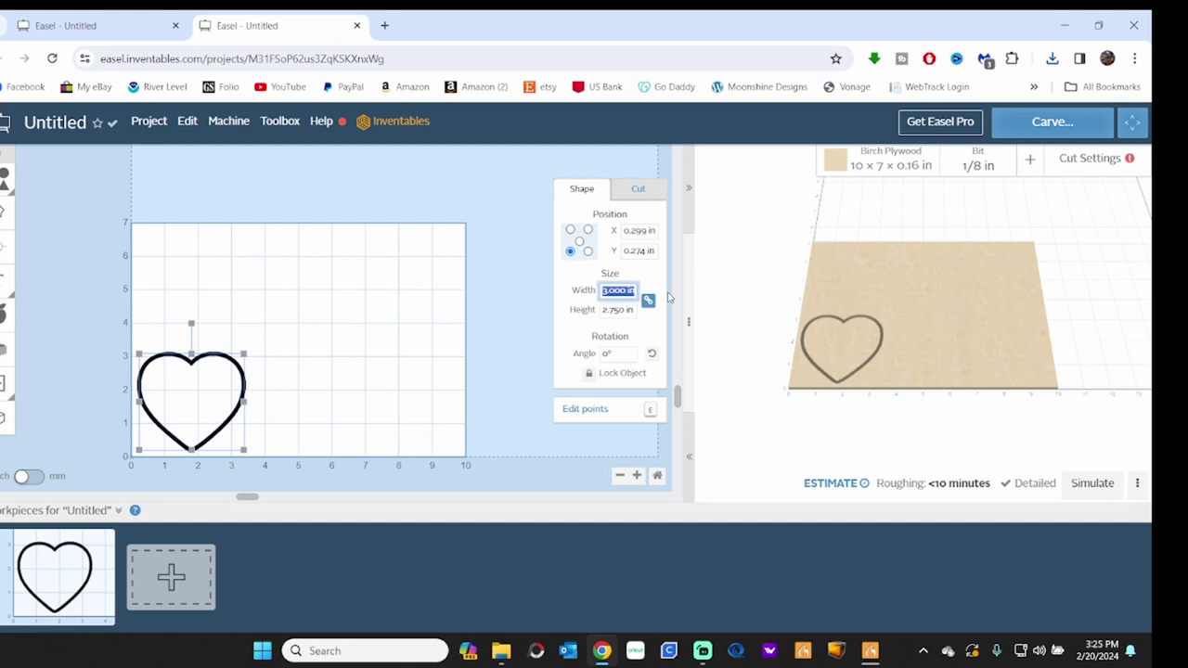
pyautogui.write('2.9')
pyautogui.press('Return')
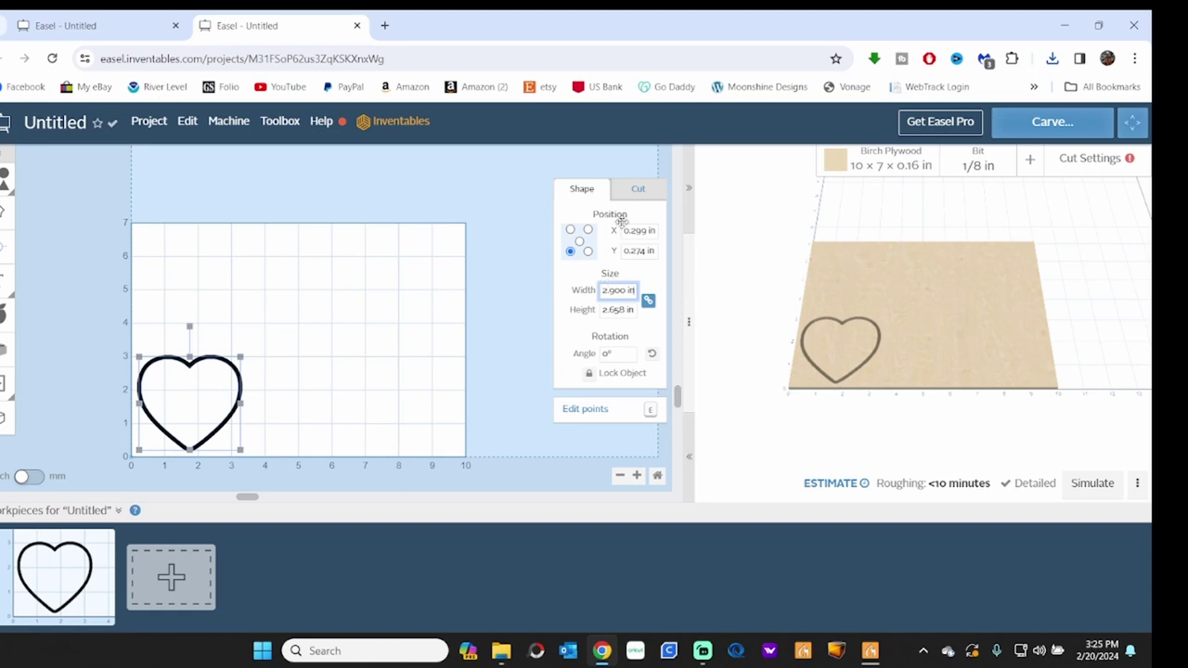
# Set the heart's cut depth to 0.16 in, the full thickness of the plywood.
pyautogui.click(640, 193)
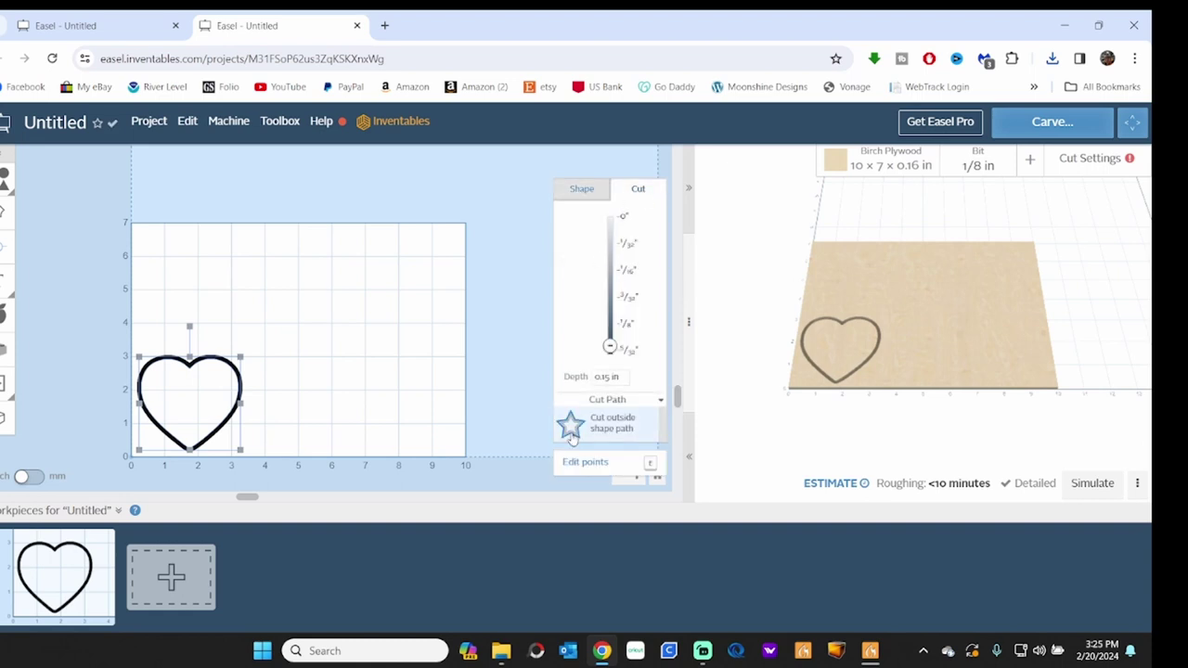
pyautogui.moveTo(614, 379); pyautogui.dragTo(582, 382)
pyautogui.press('BackSpace')
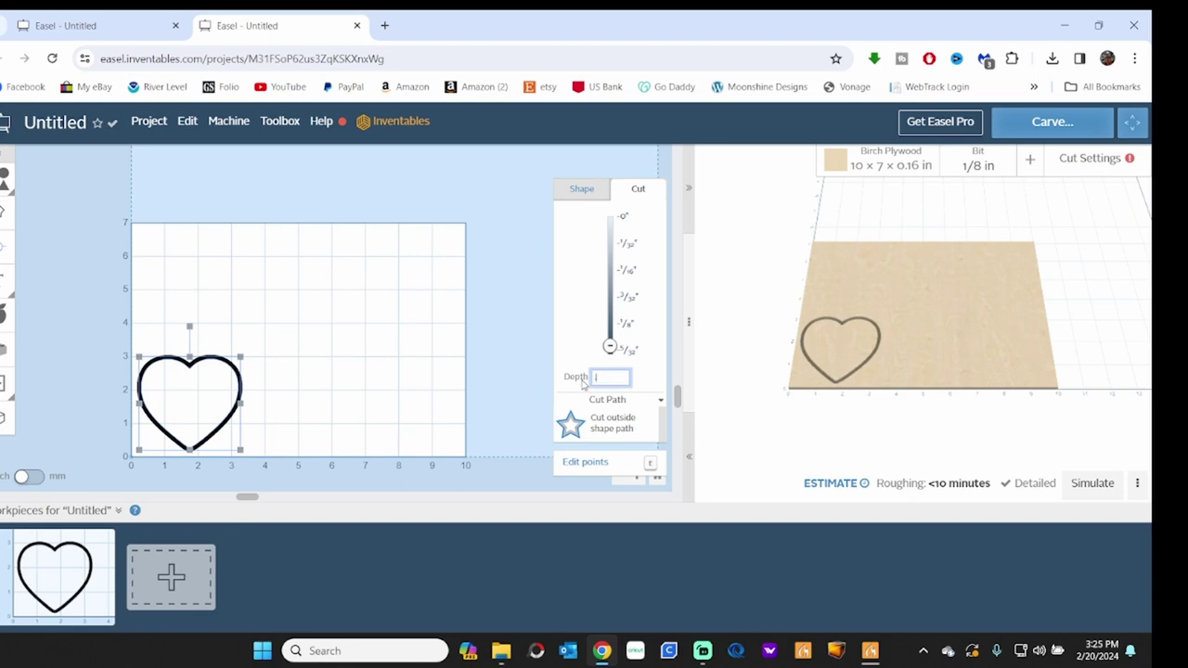
pyautogui.press('Return')
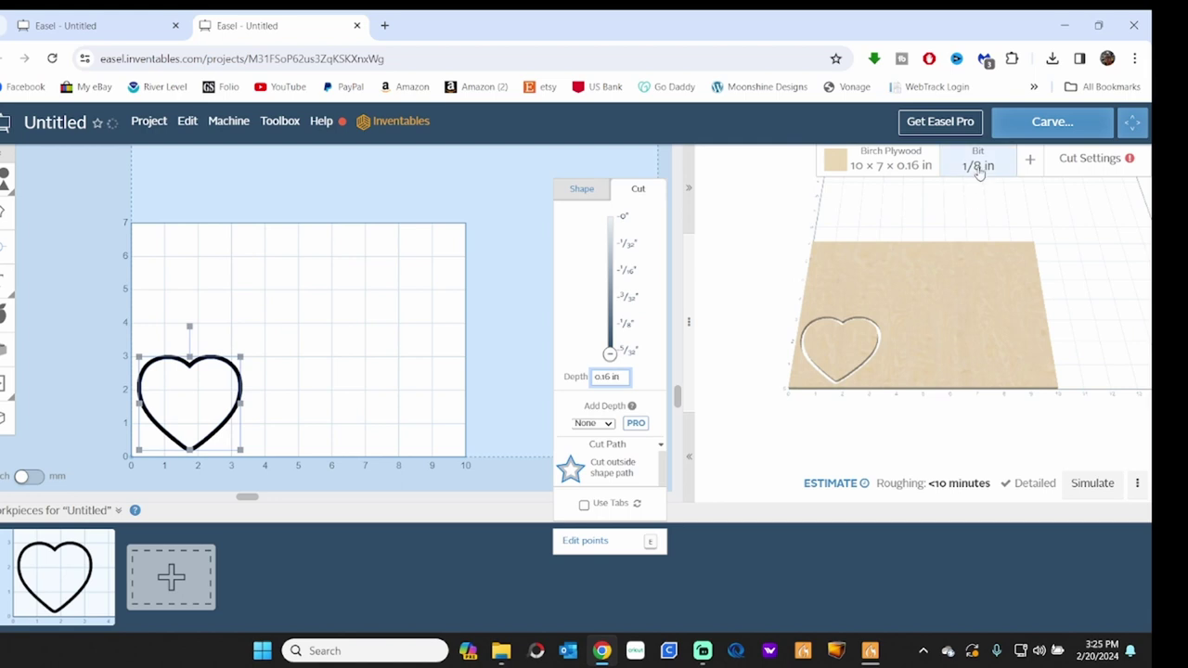
# Review the cut settings and material dimensions, and download the g-code for the birch plywood heart cutout.
pyautogui.click(1084, 160)
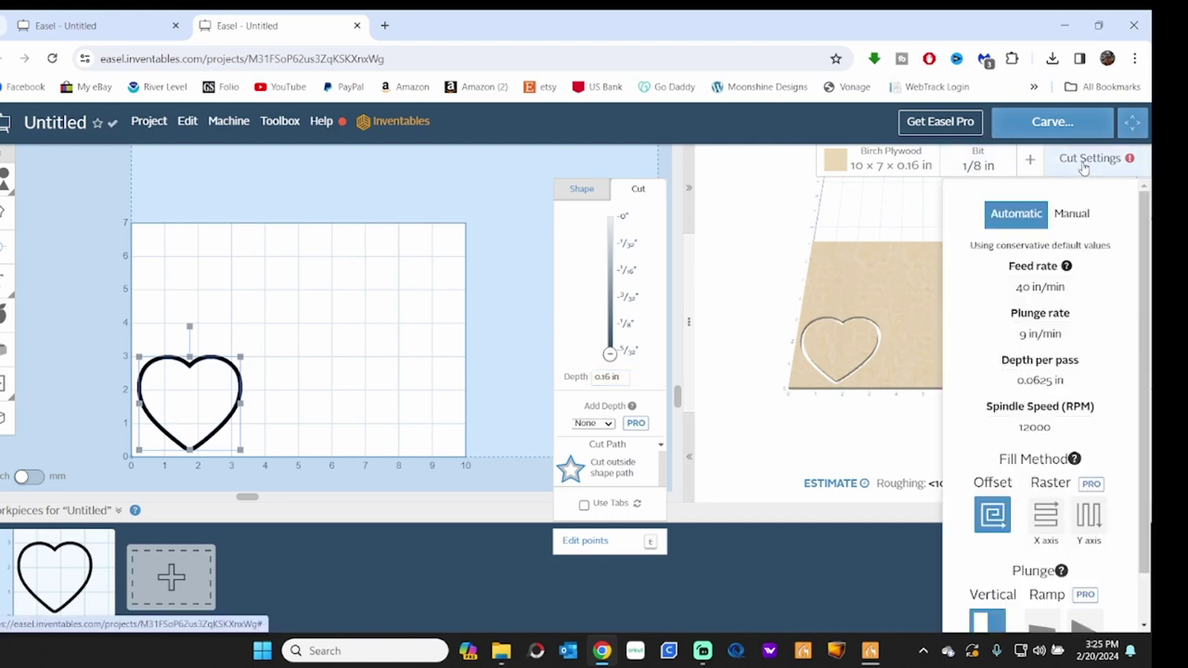
pyautogui.click(890, 161)
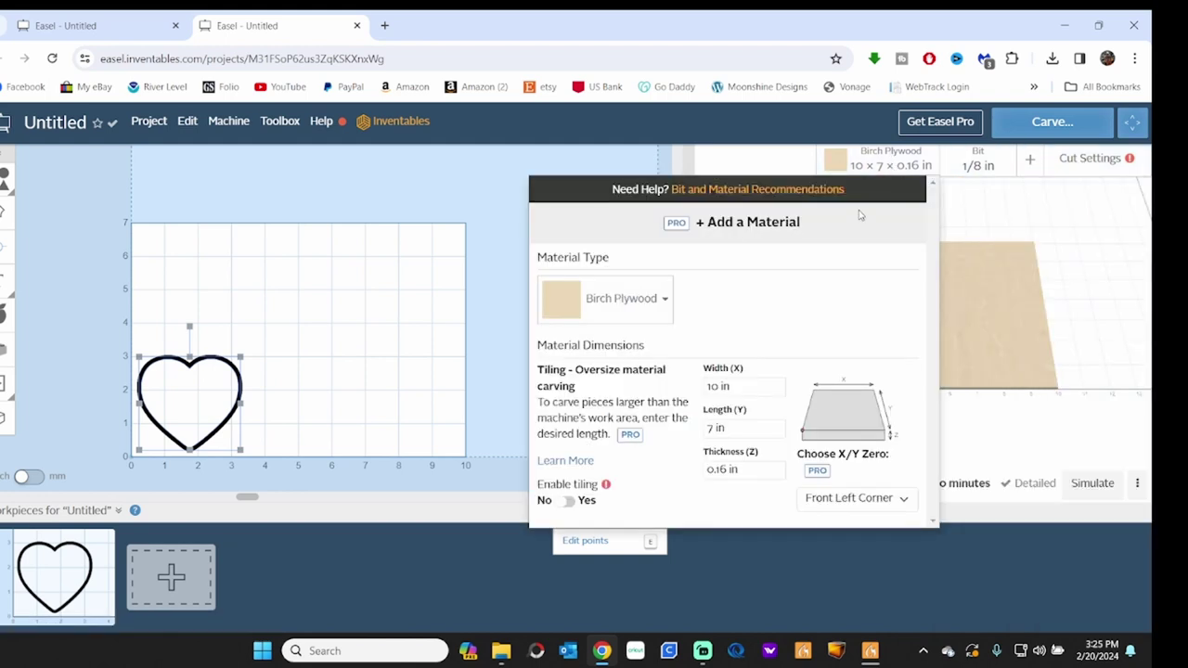
pyautogui.click(475, 217)
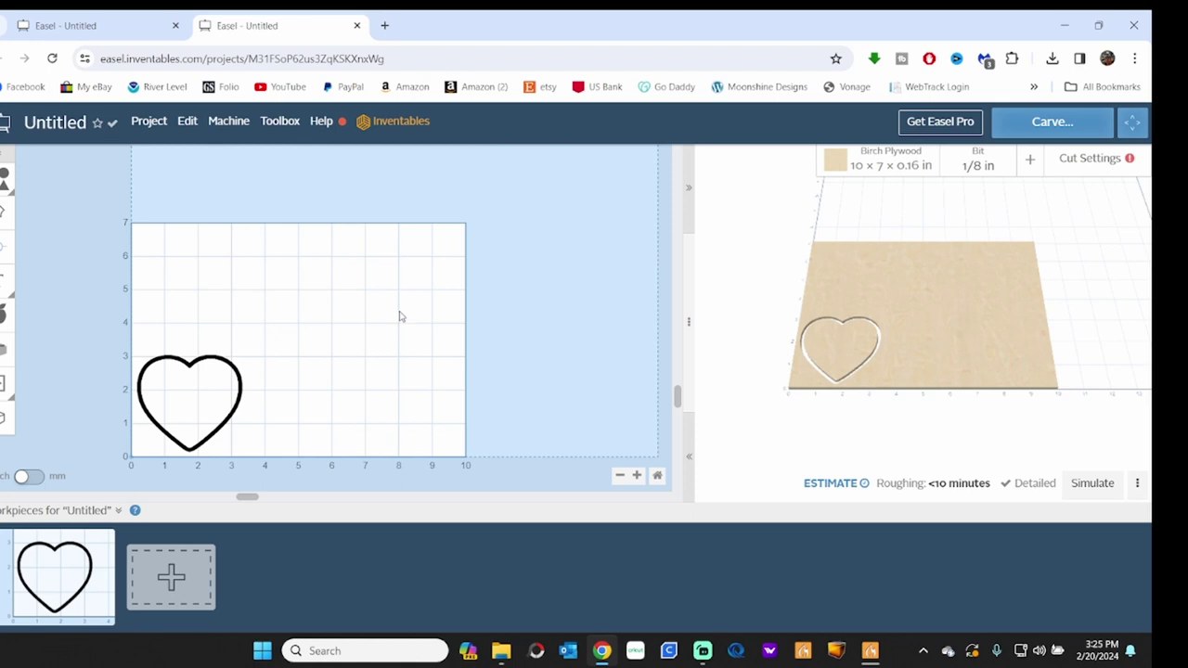
pyautogui.click(150, 124)
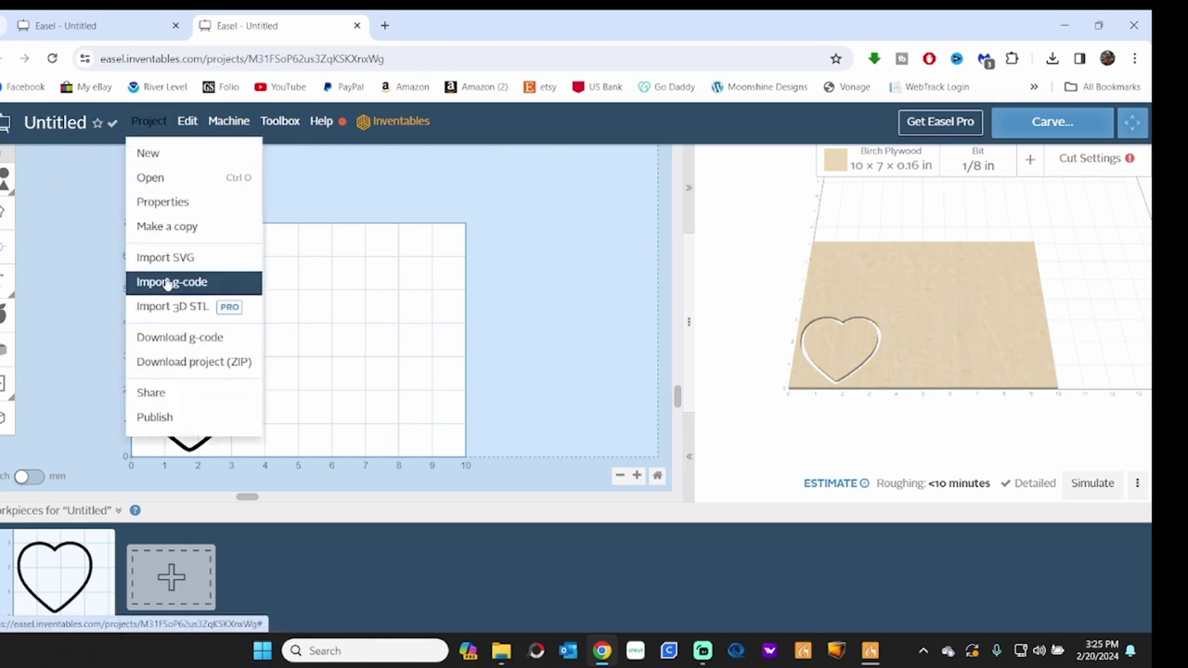
pyautogui.click(167, 338)
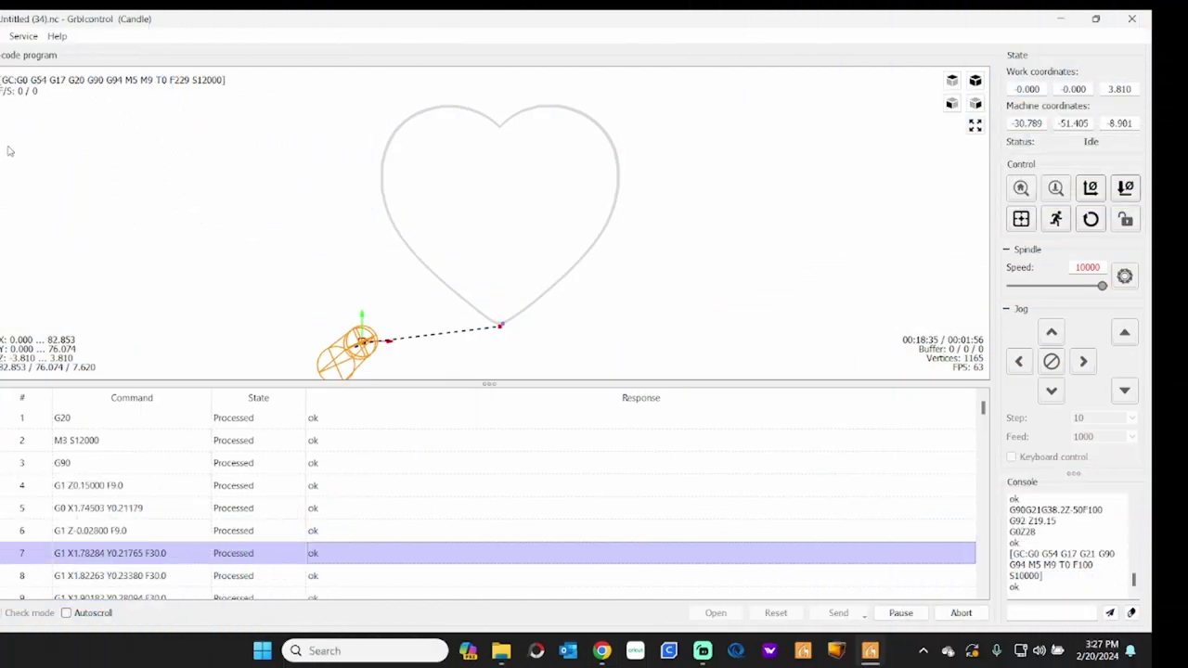
# In Grblcontrol (Candle), abort the active job and replace the loaded heart outline with a new, empty program.
pyautogui.click(1, 36)
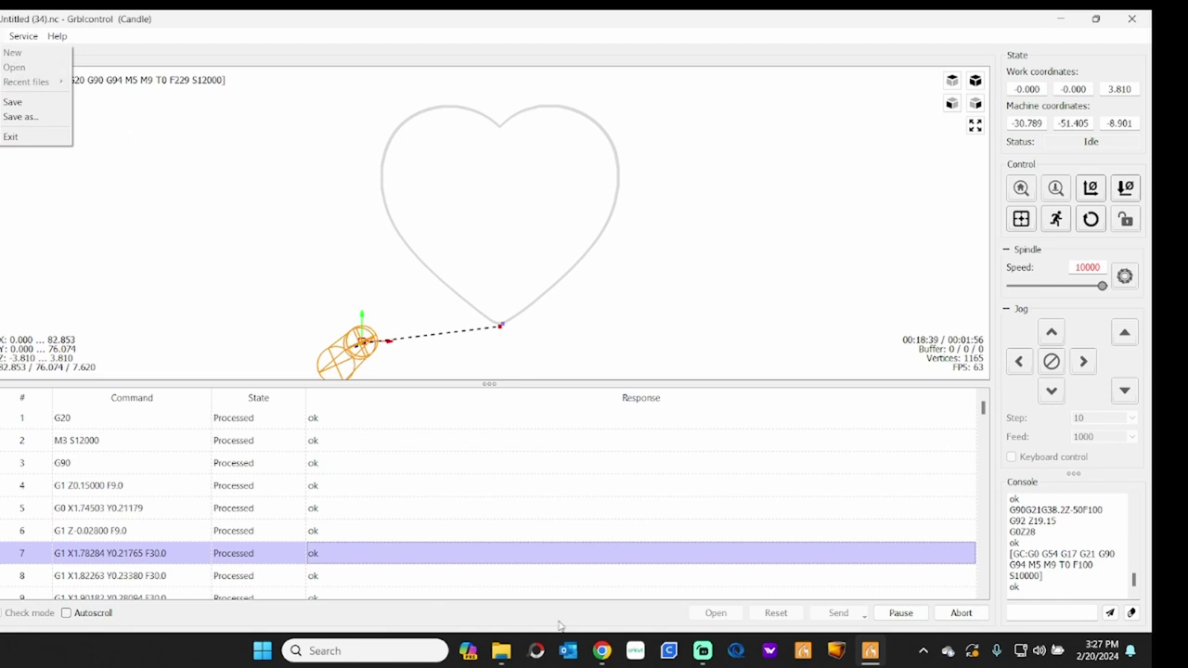
pyautogui.click(969, 613)
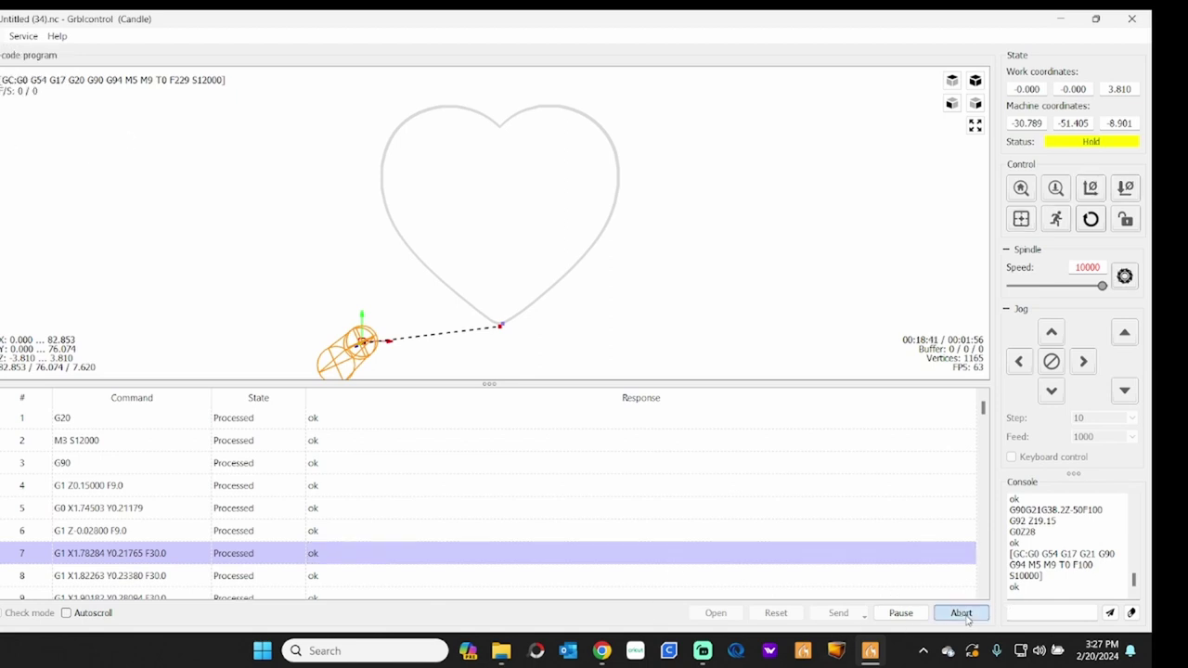
pyautogui.click(963, 612)
pyautogui.click(1, 36)
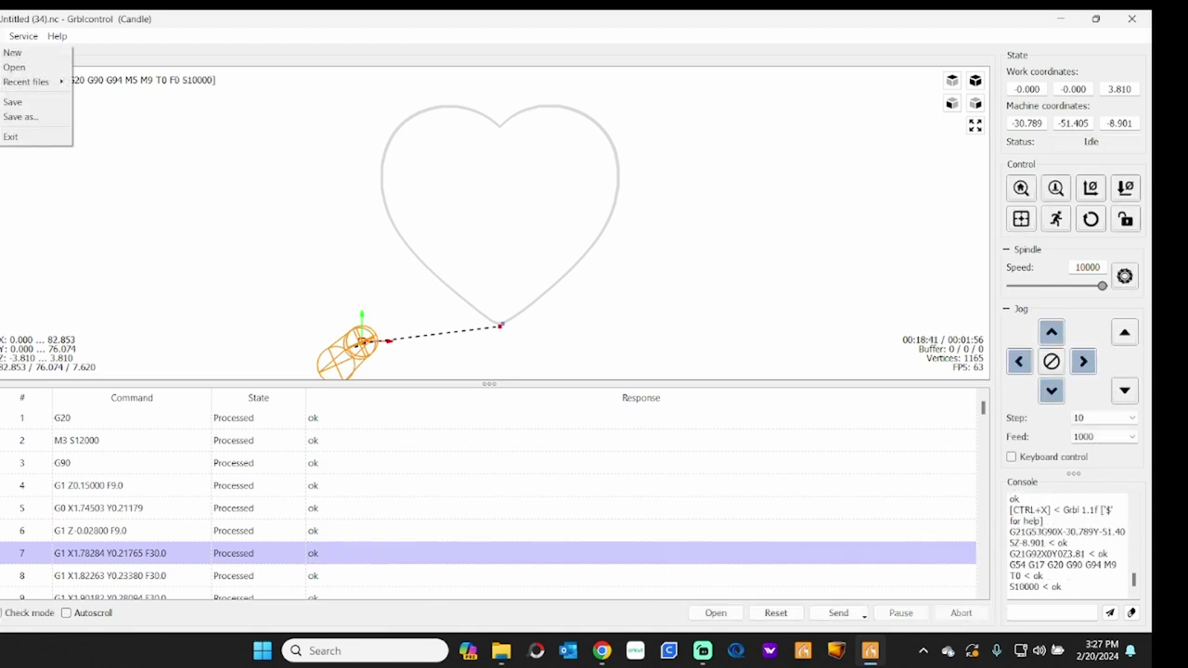
pyautogui.click(11, 54)
# Open the heart pocket g-code file Untitled (35) from the Downloads folder.
pyautogui.hotkey('alt', 'f')
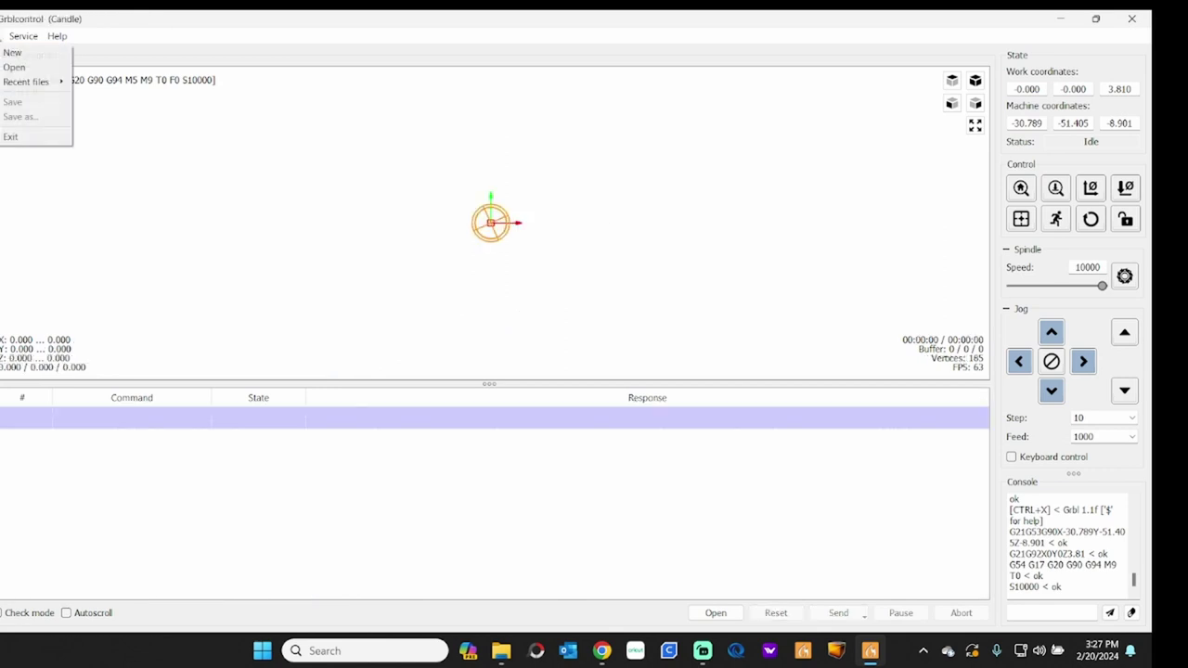
pyautogui.click(13, 67)
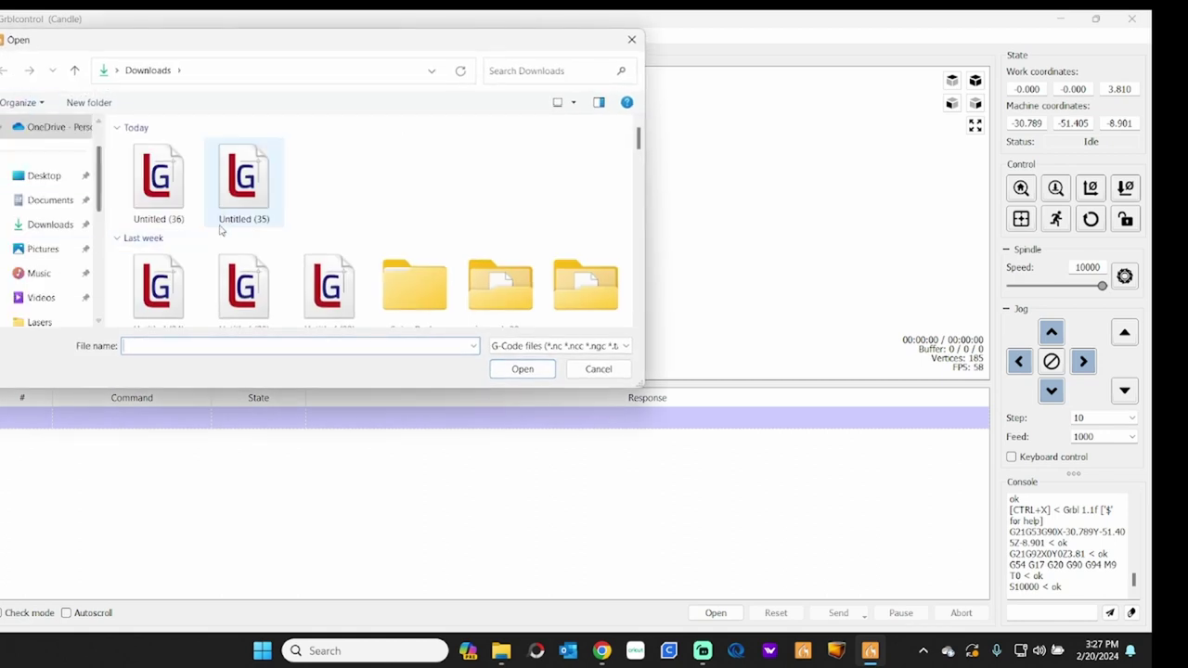
pyautogui.doubleClick(243, 183)
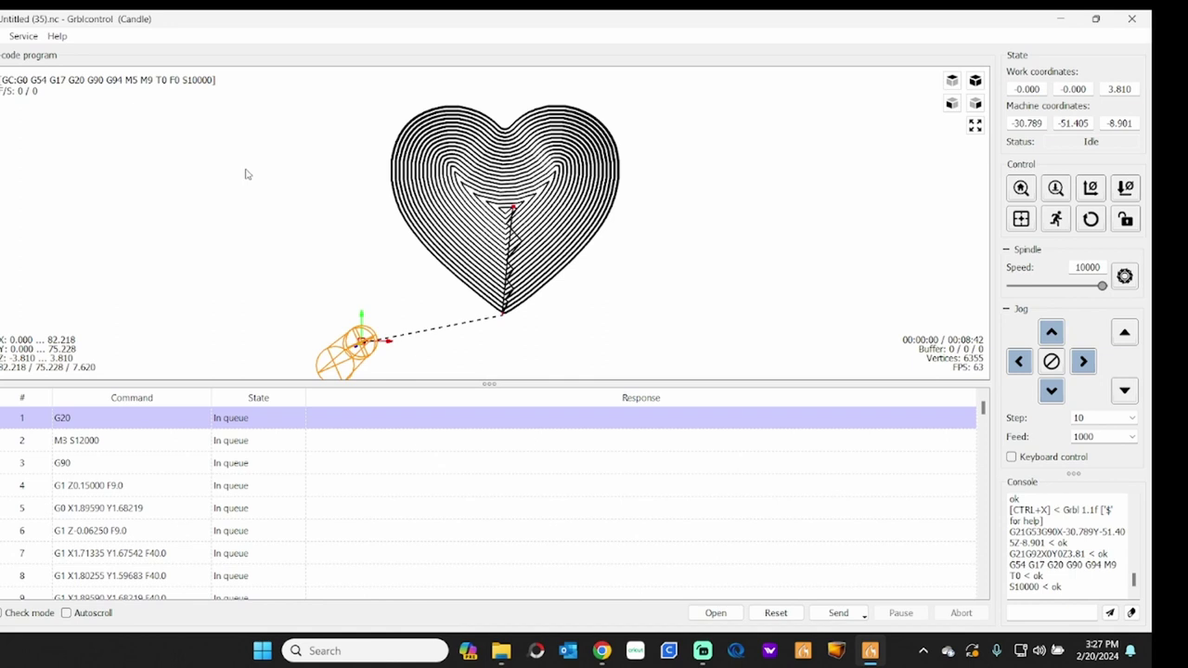
pyautogui.moveTo(702, 653)
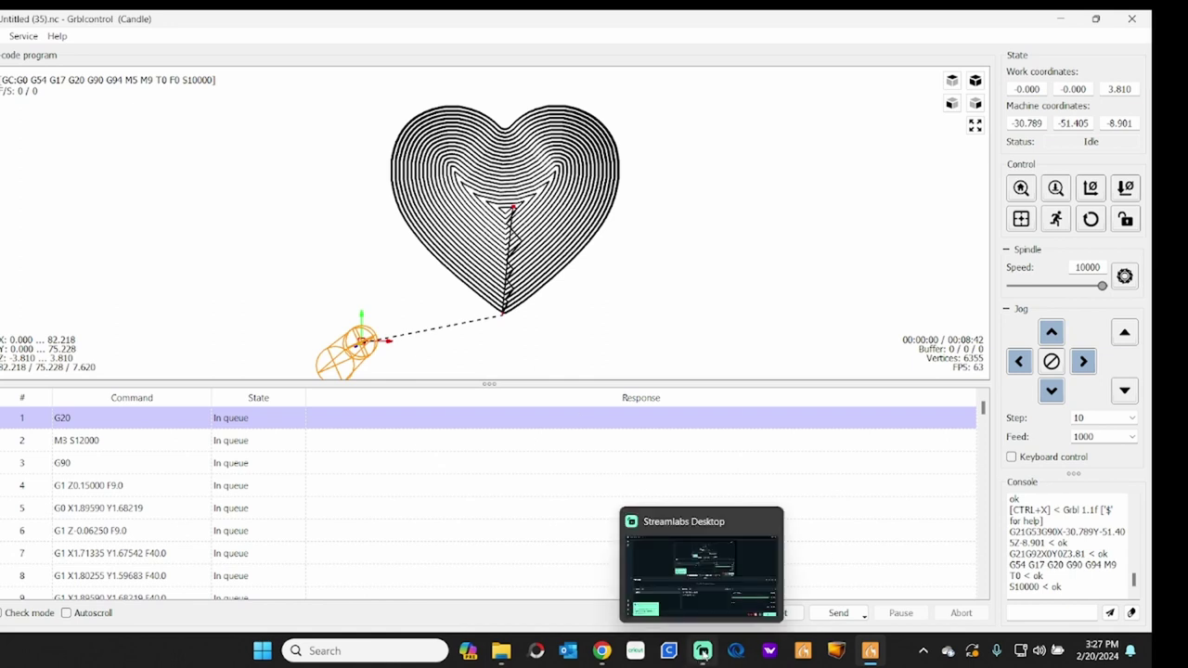